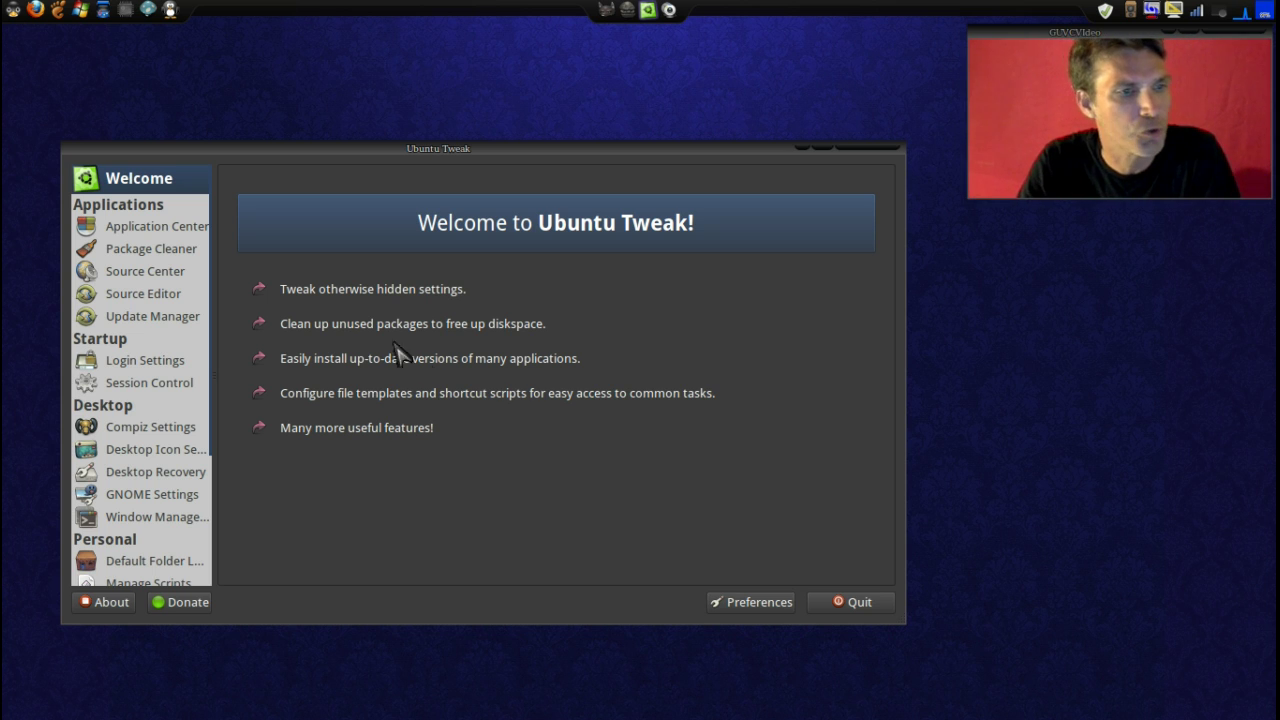
# Browse the Application Center and Package Cleaner pages, and update the Source Center with the new source data.
pyautogui.click(124, 228)
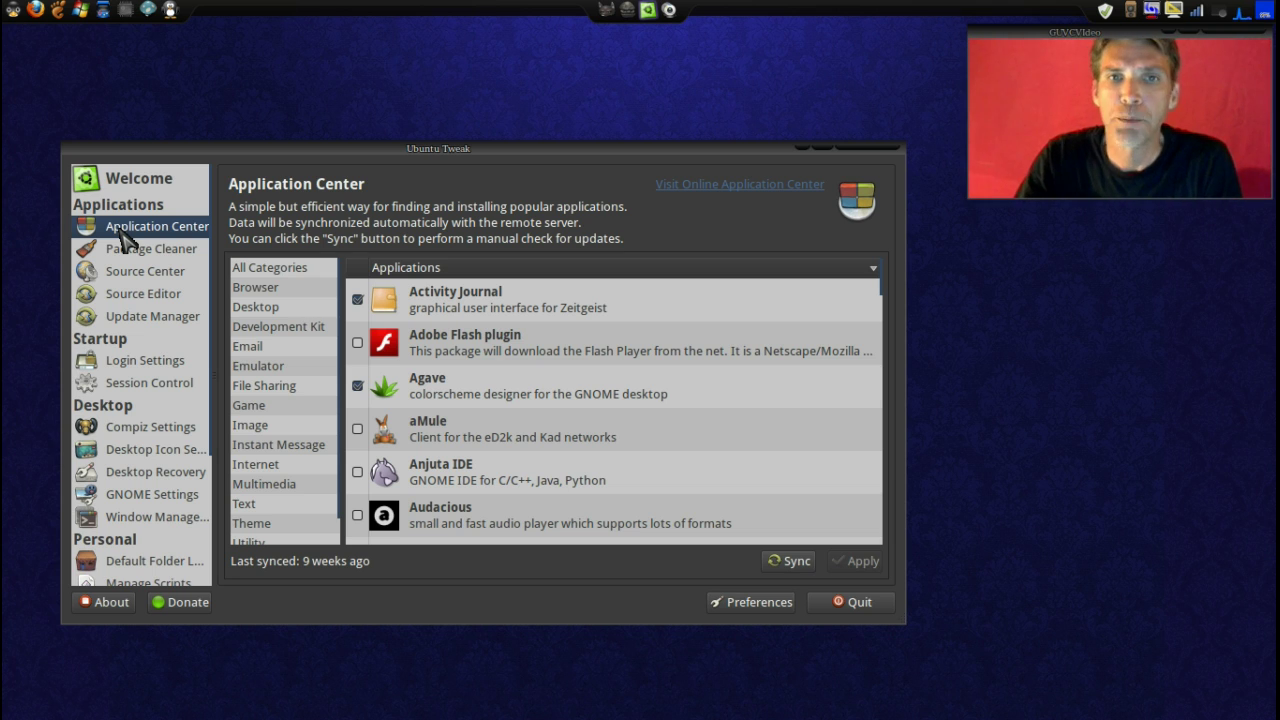
pyautogui.click(130, 260)
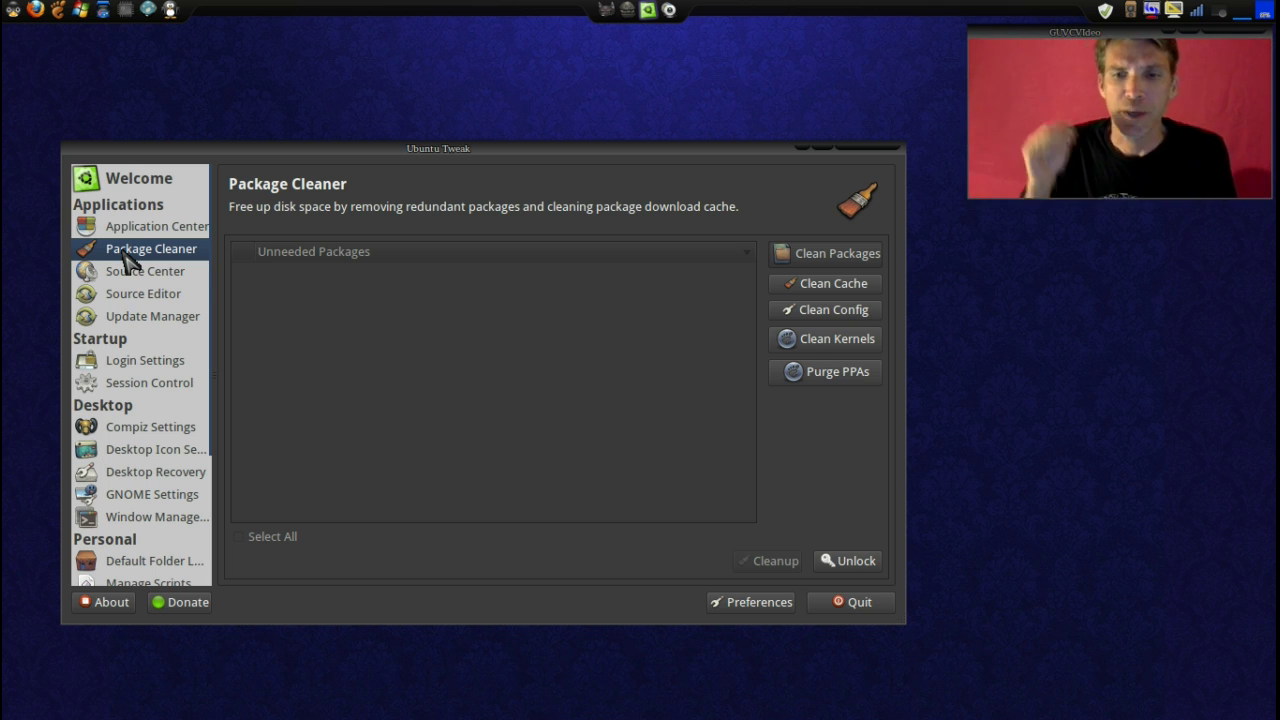
pyautogui.click(125, 276)
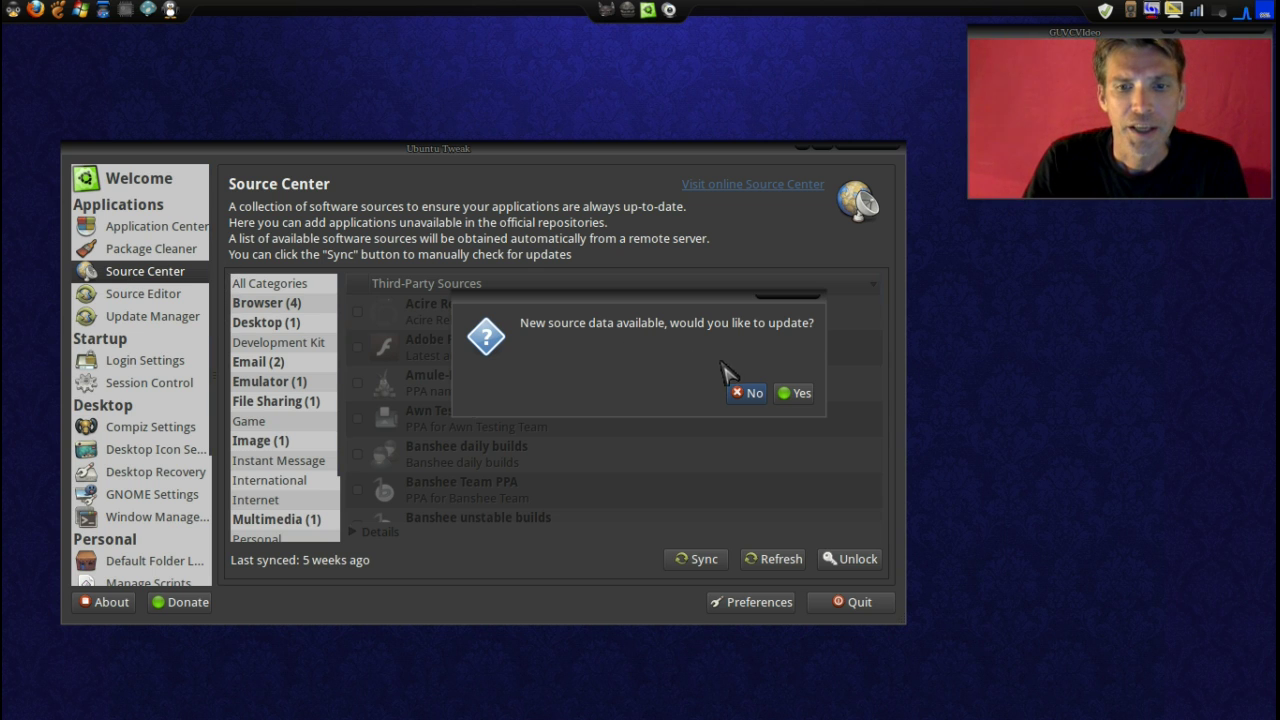
pyautogui.click(795, 393)
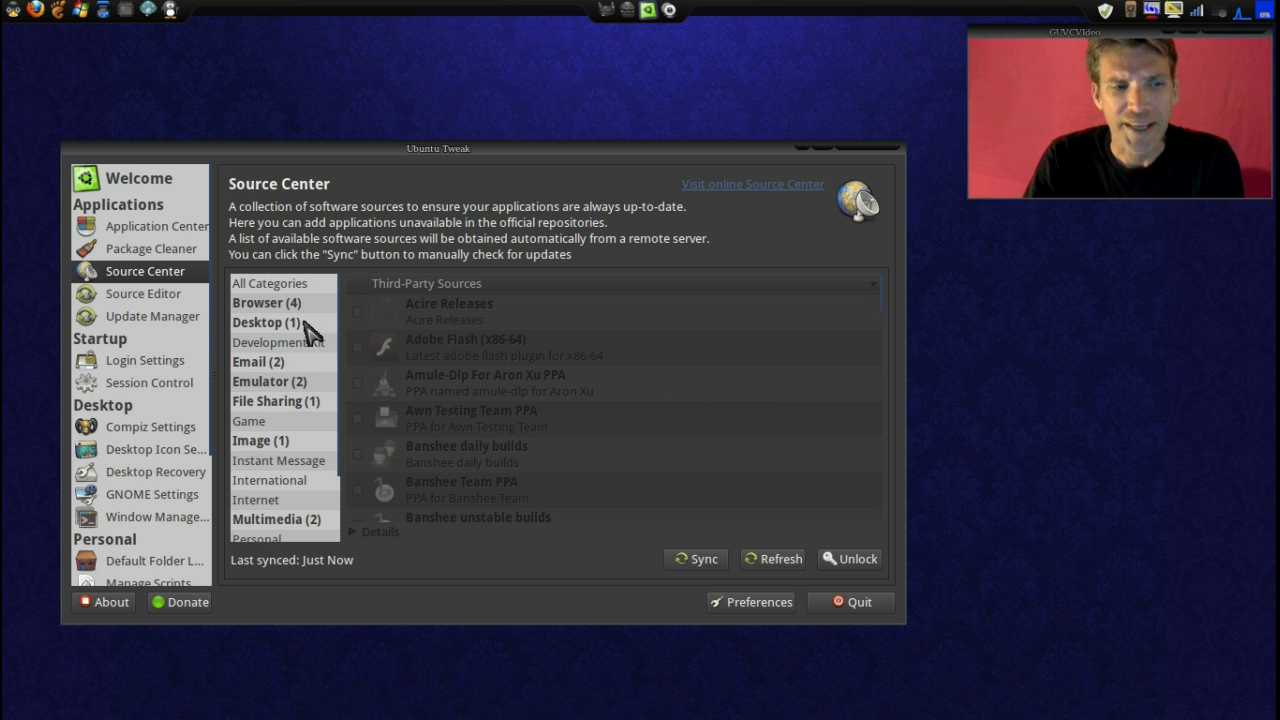
# Examine the third-party sources offered in the Source Center's Browser category.
pyautogui.click(279, 305)
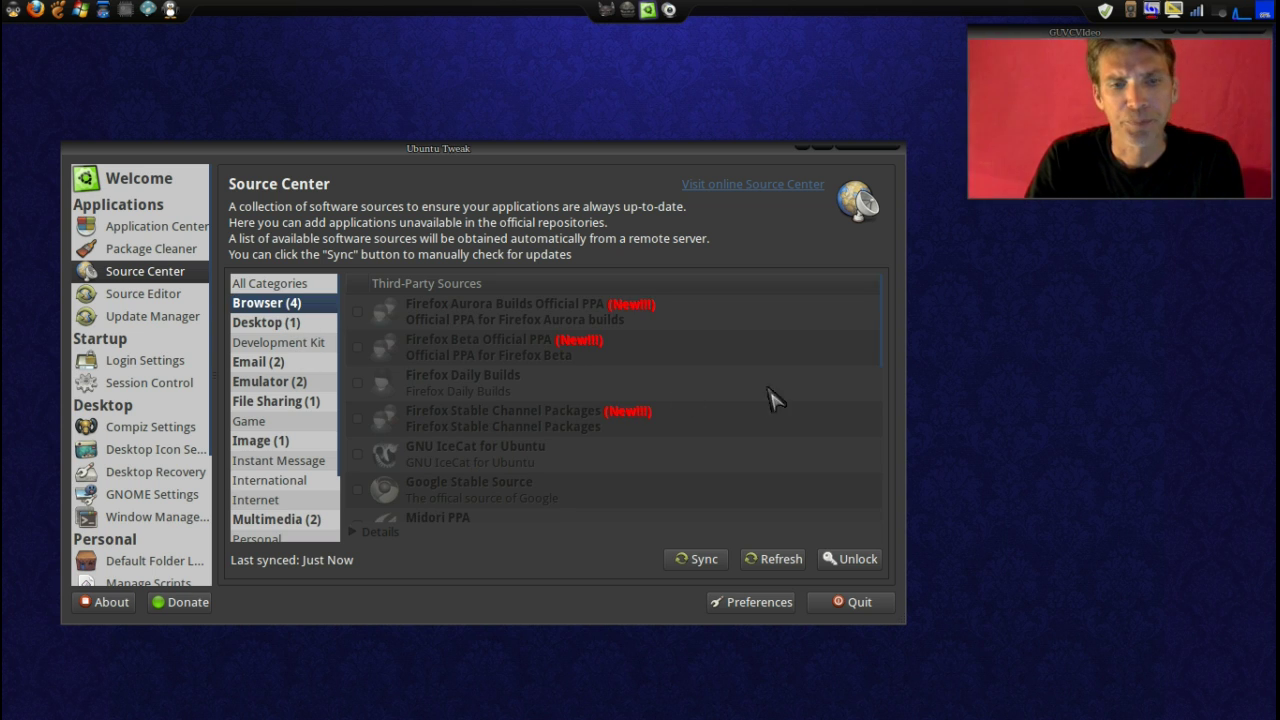
pyautogui.scroll(-3, 786, 394)
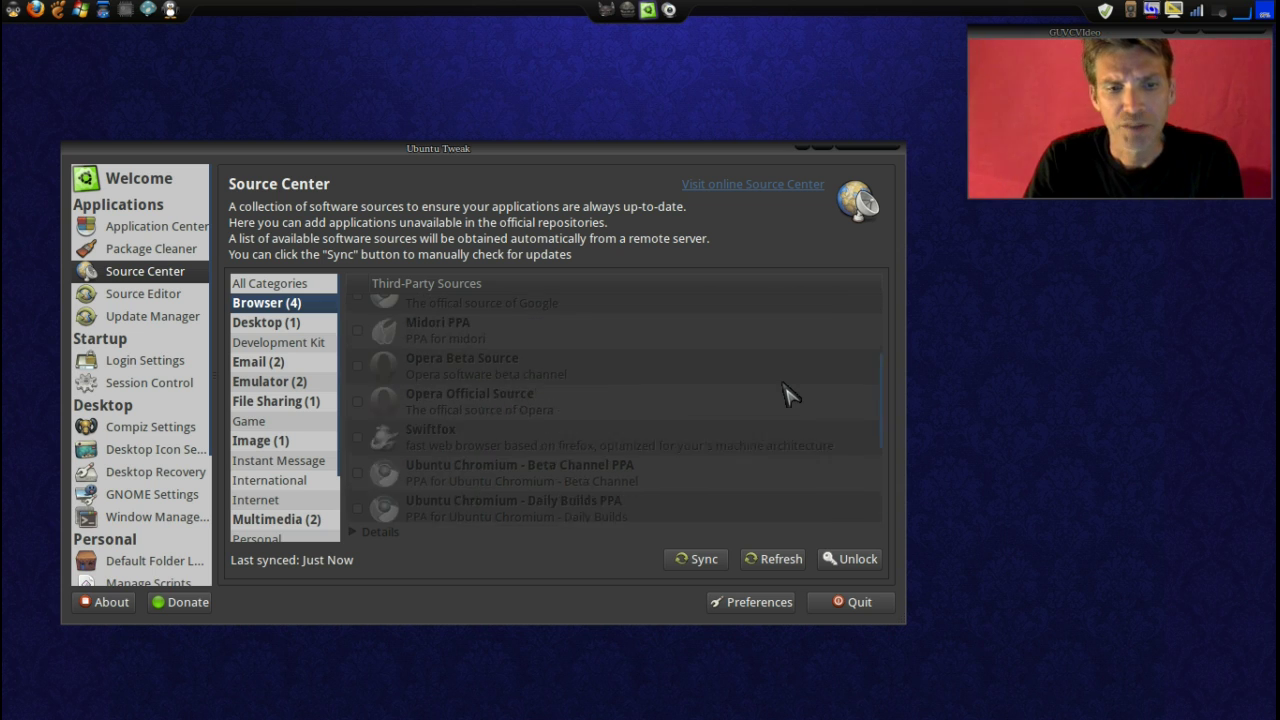
pyautogui.scroll(3, 786, 394)
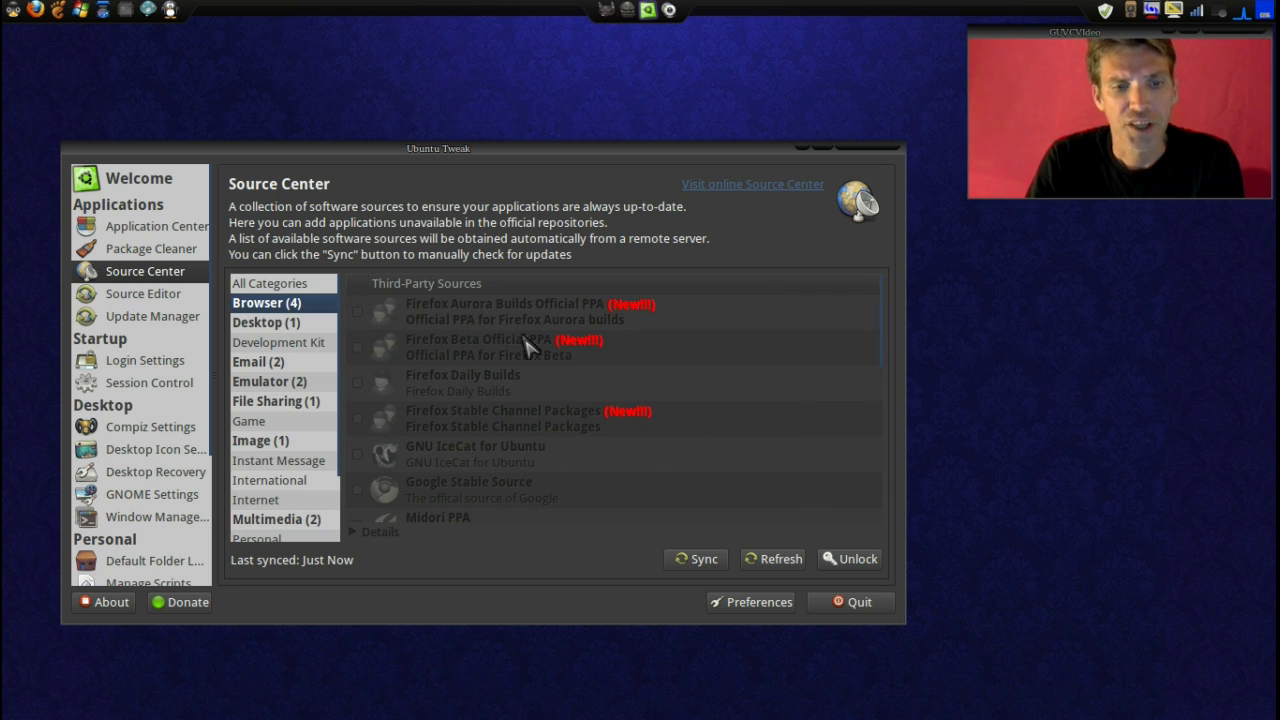
pyautogui.scroll(-3, 690, 357)
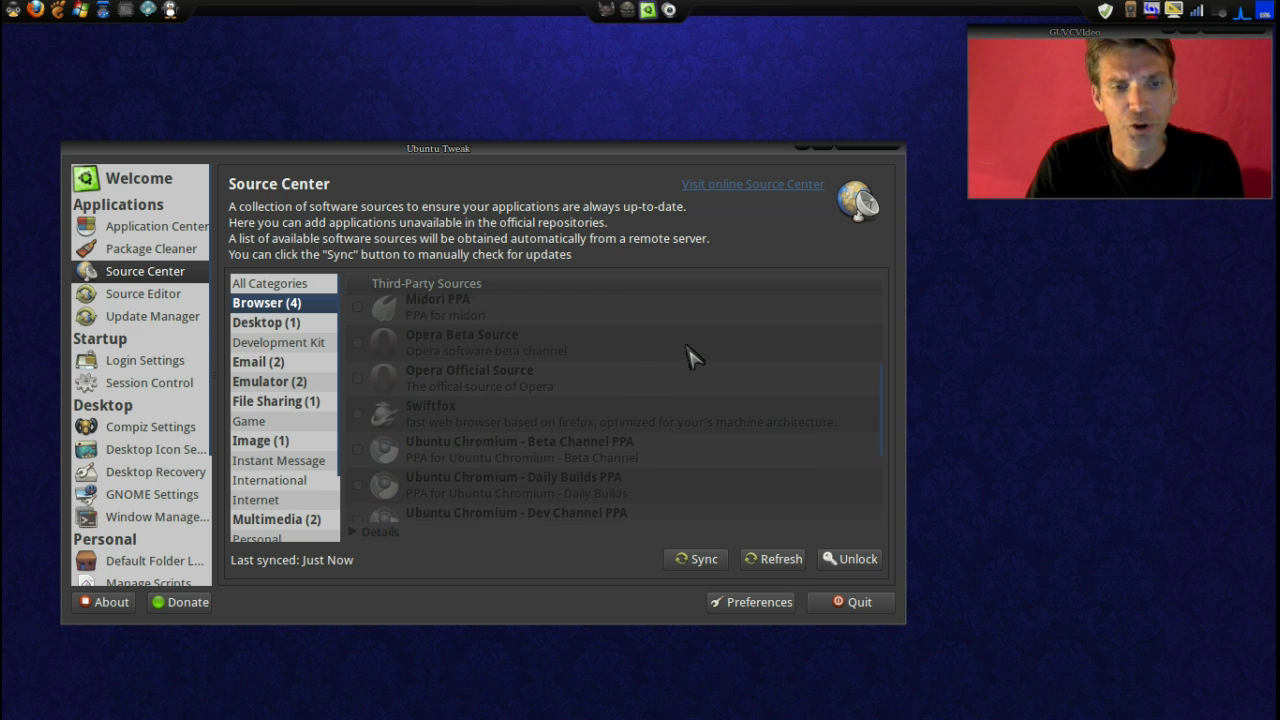
pyautogui.scroll(-3, 690, 357)
pyautogui.scroll(6, 690, 357)
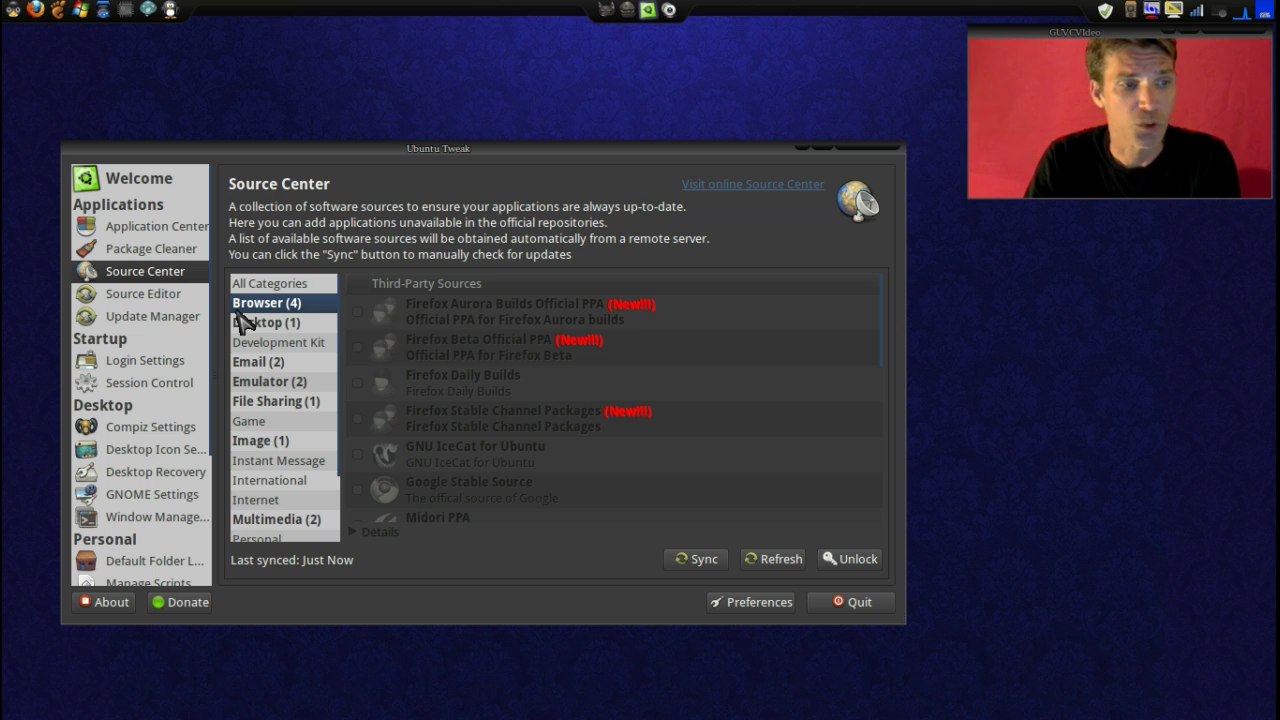
# Review the sources.list contents in the Source Editor and the available package updates in the Update Manager.
pyautogui.click(156, 296)
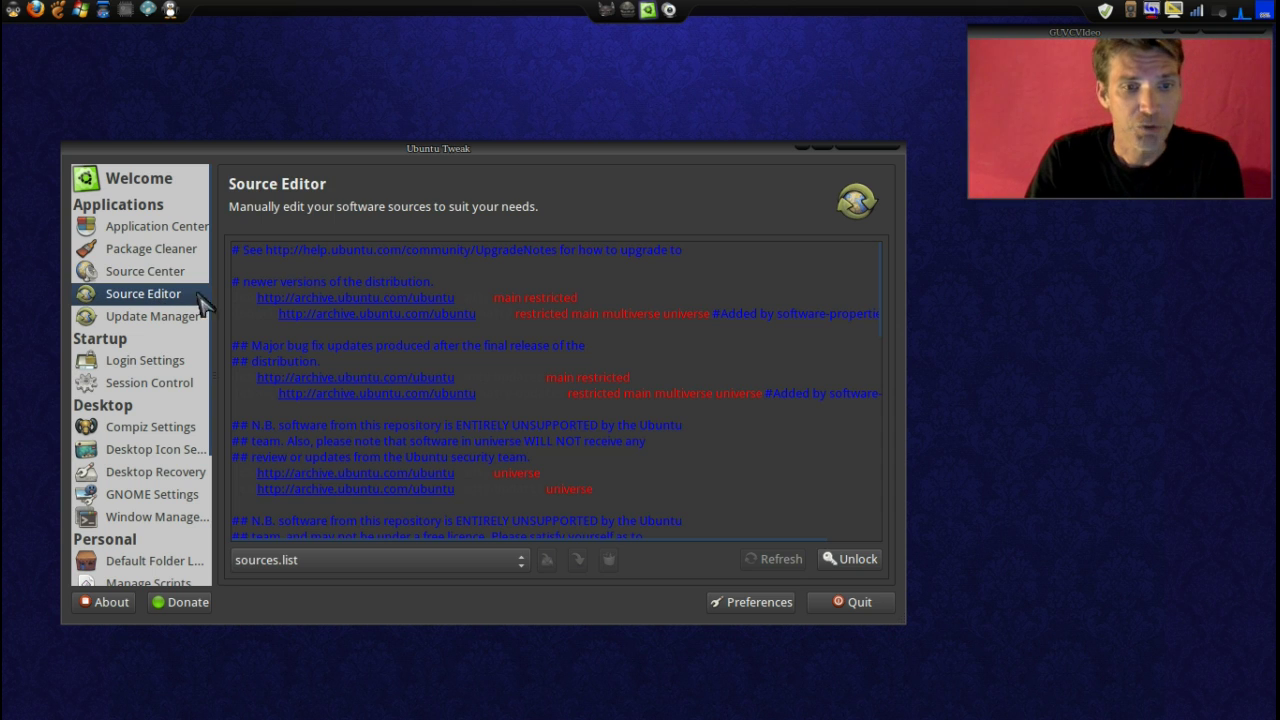
pyautogui.scroll(-5, 724, 353)
pyautogui.scroll(-5, 724, 353)
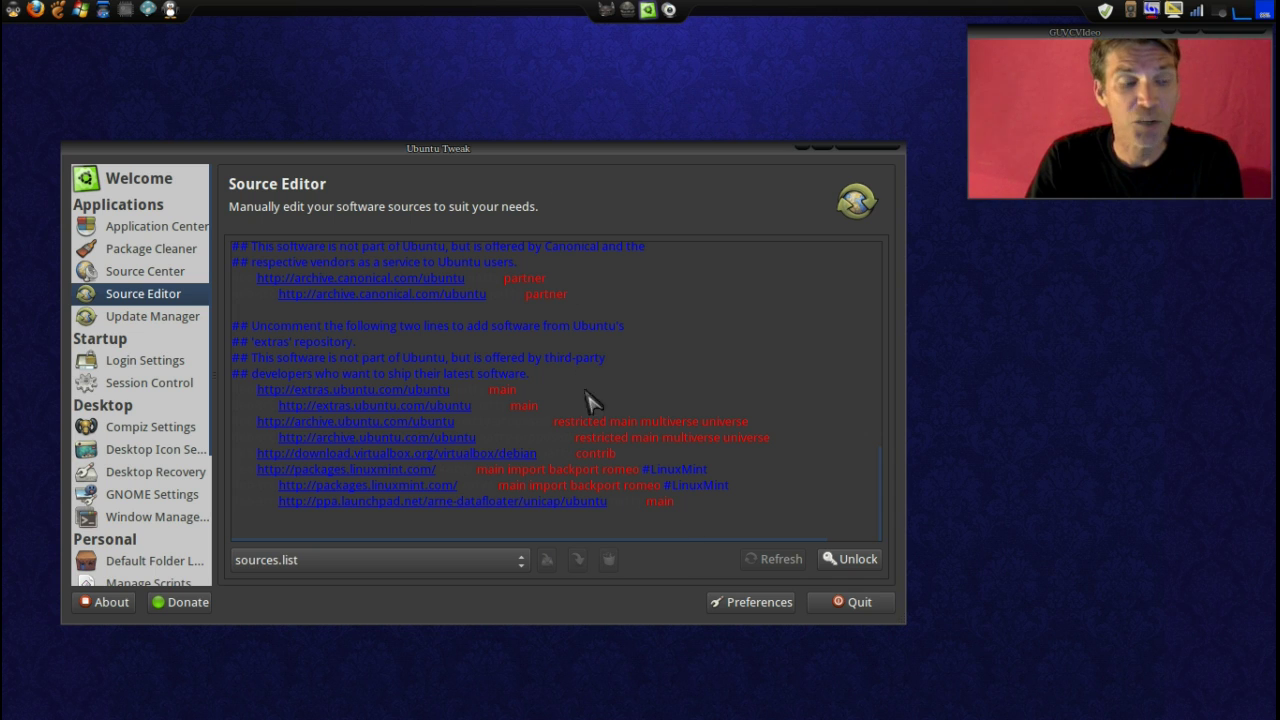
pyautogui.click(152, 320)
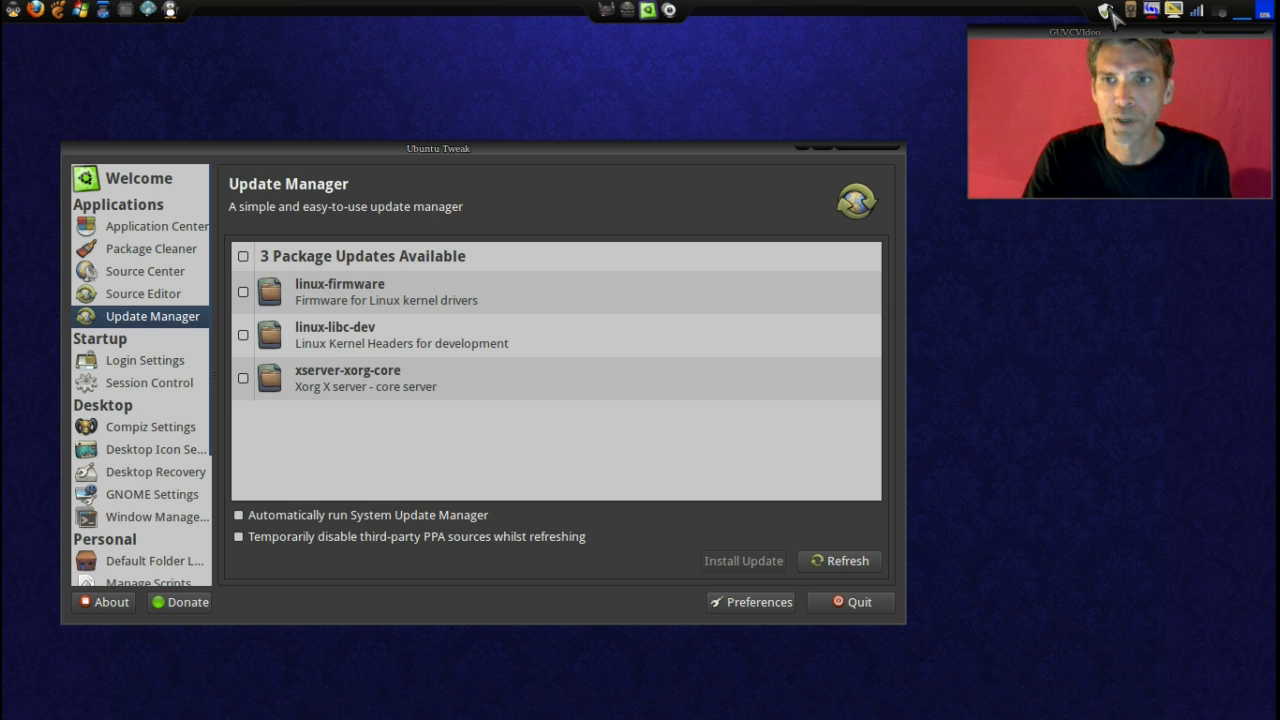
pyautogui.moveTo(1107, 15)
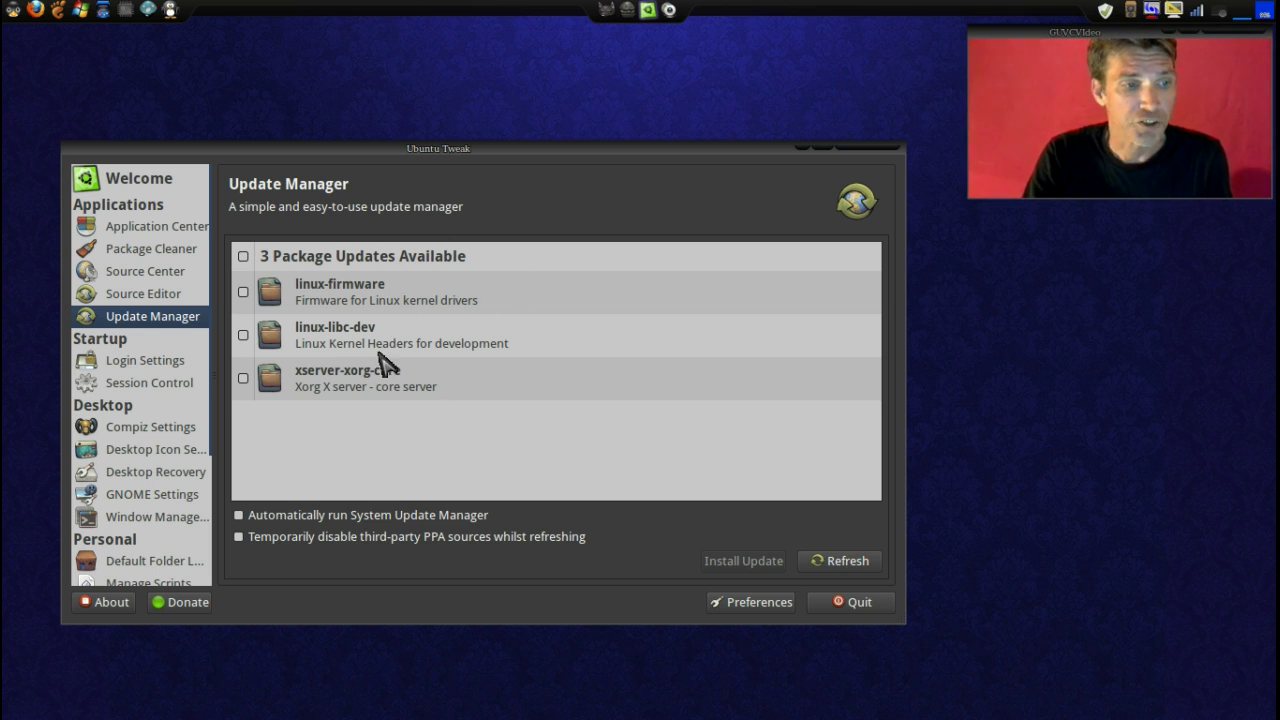
# Examine the login options and the login theme's logo and background in Login Settings.
pyautogui.click(130, 366)
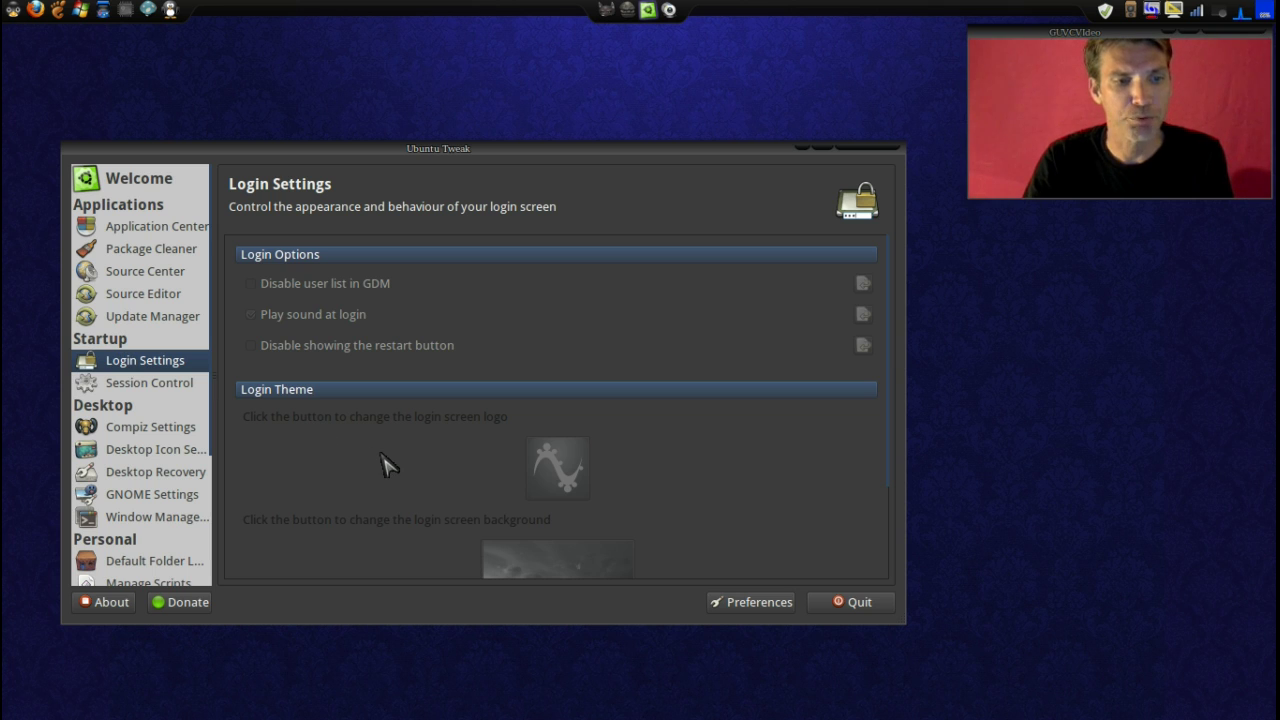
pyautogui.scroll(-3, 386, 463)
pyautogui.scroll(3, 388, 463)
pyautogui.scroll(-3, 388, 463)
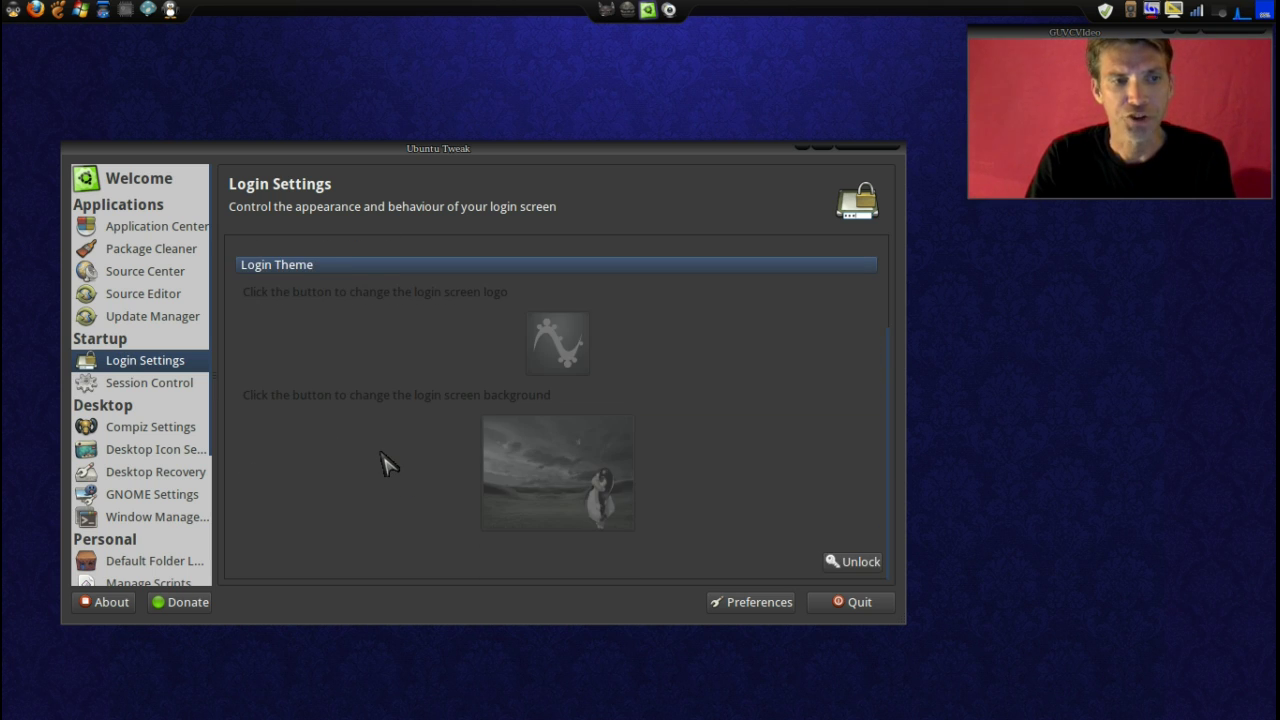
pyautogui.scroll(3, 388, 463)
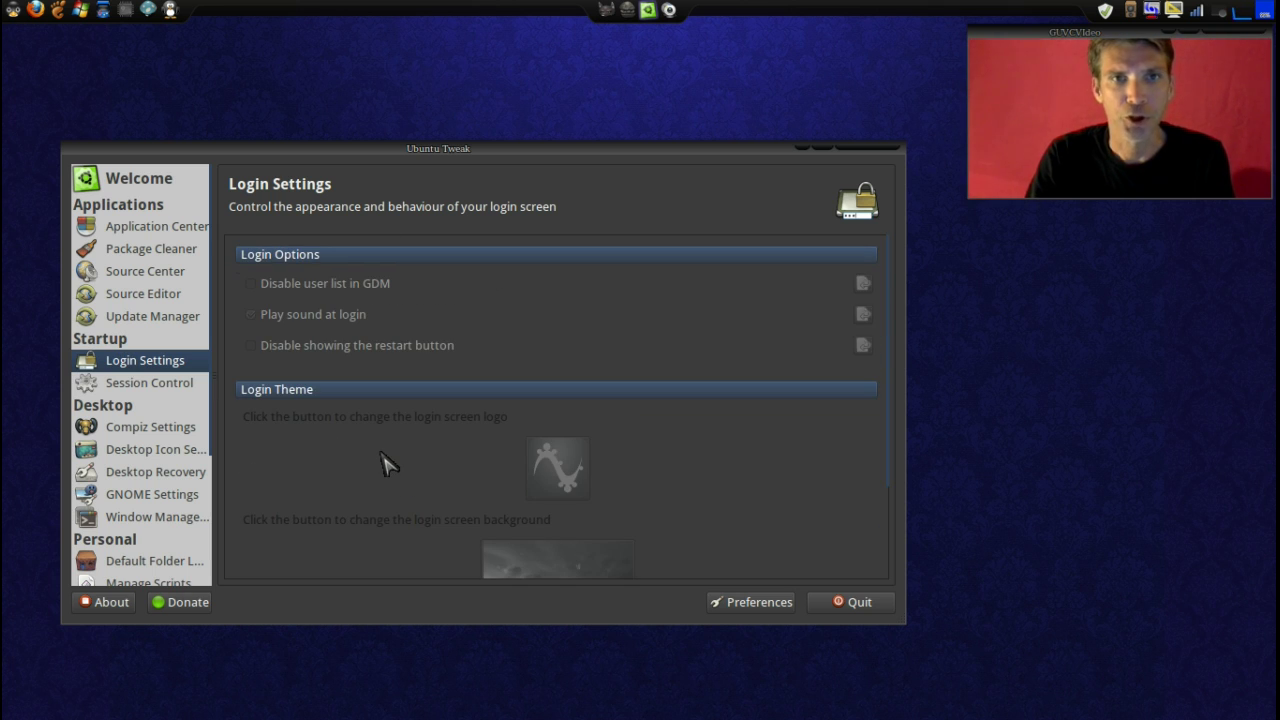
pyautogui.scroll(-3, 388, 463)
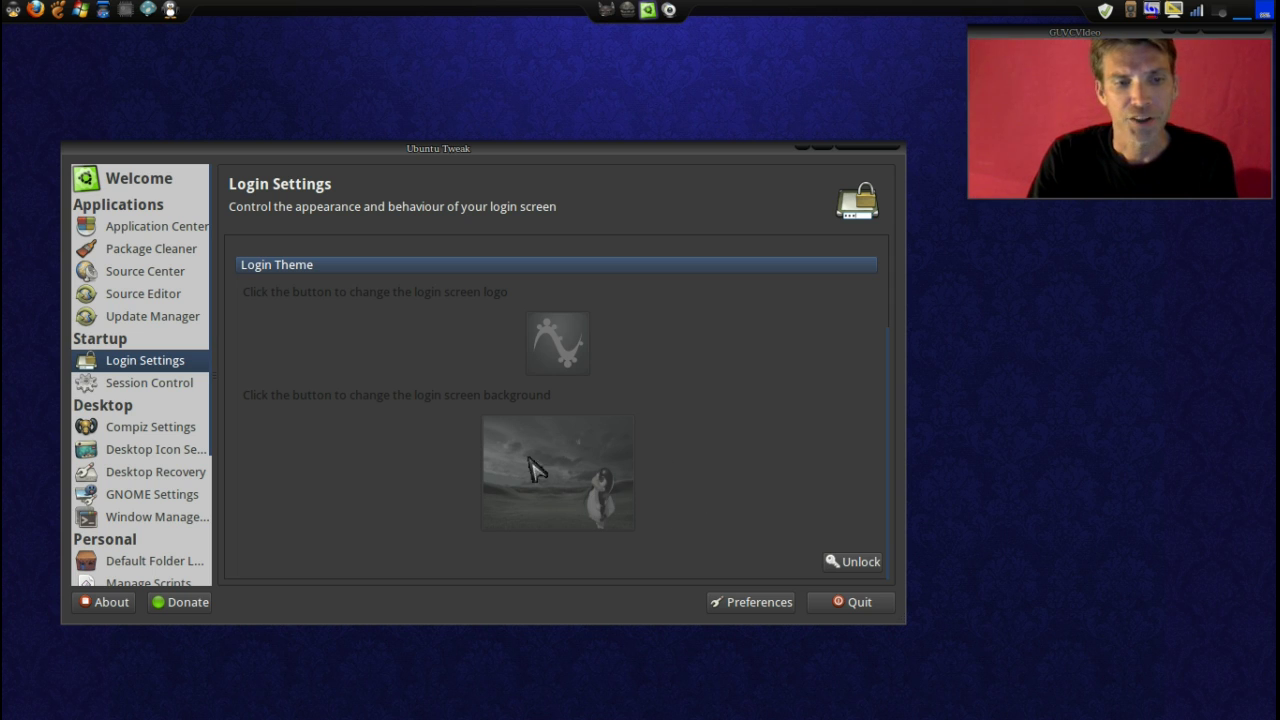
# Review the Session Control page and the workspace edge, desktop and menu effect options in Compiz Settings.
pyautogui.click(166, 388)
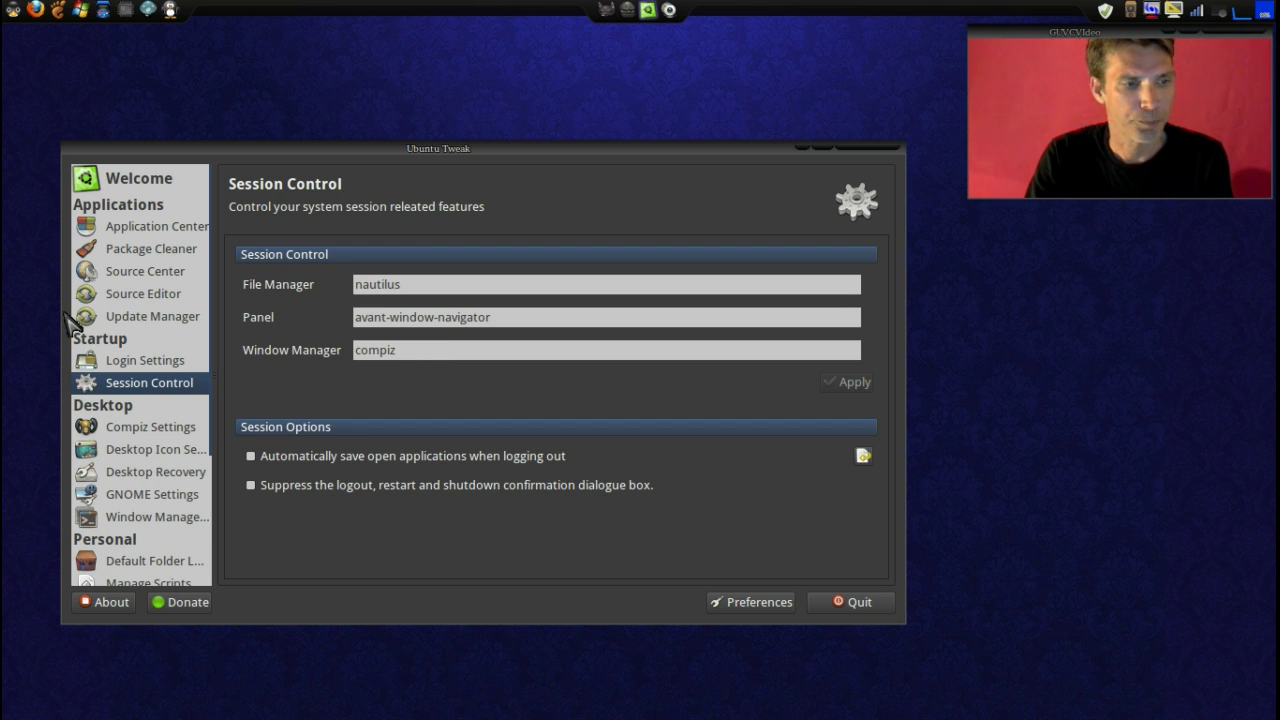
pyautogui.scroll(-3, 166, 313)
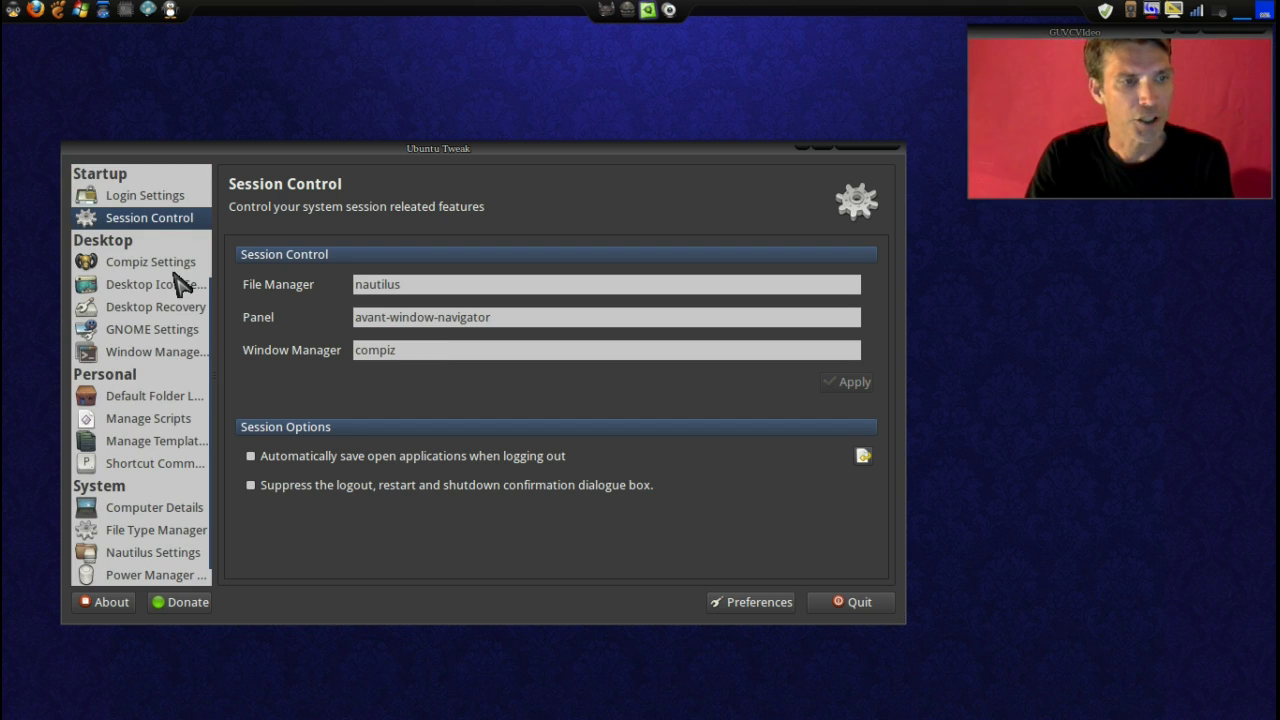
pyautogui.click(160, 262)
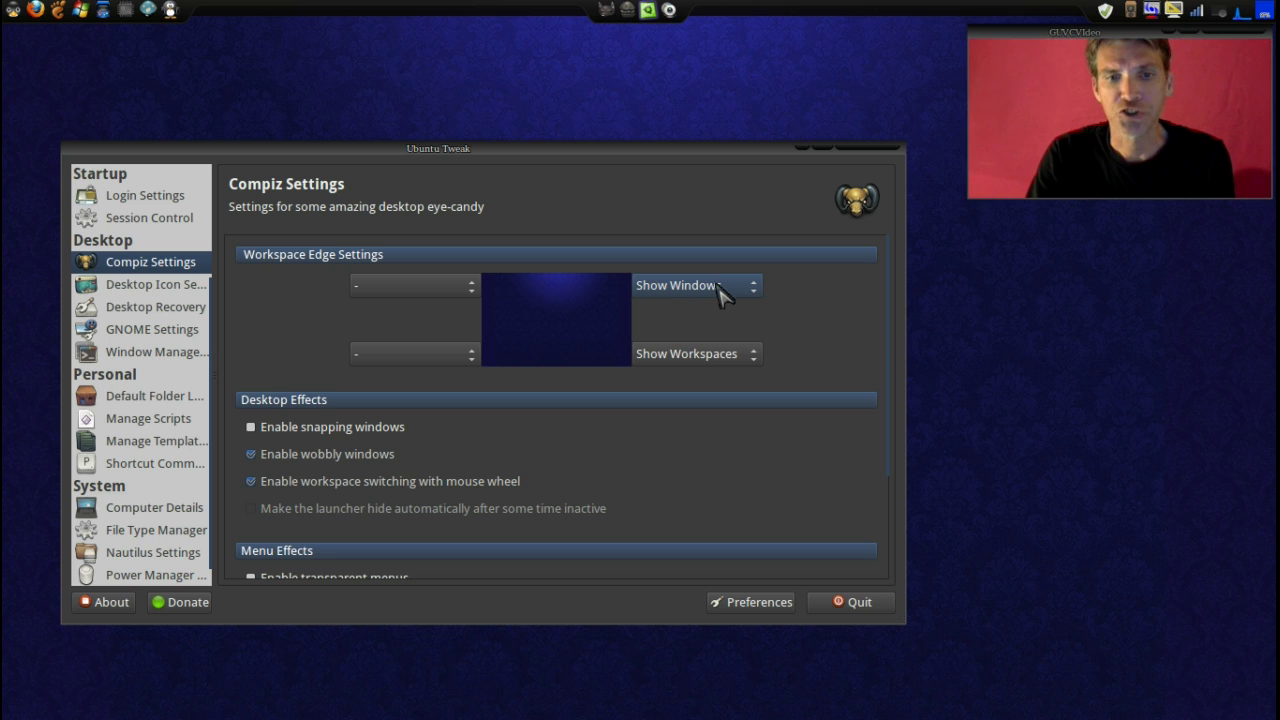
pyautogui.scroll(-1, 877, 383)
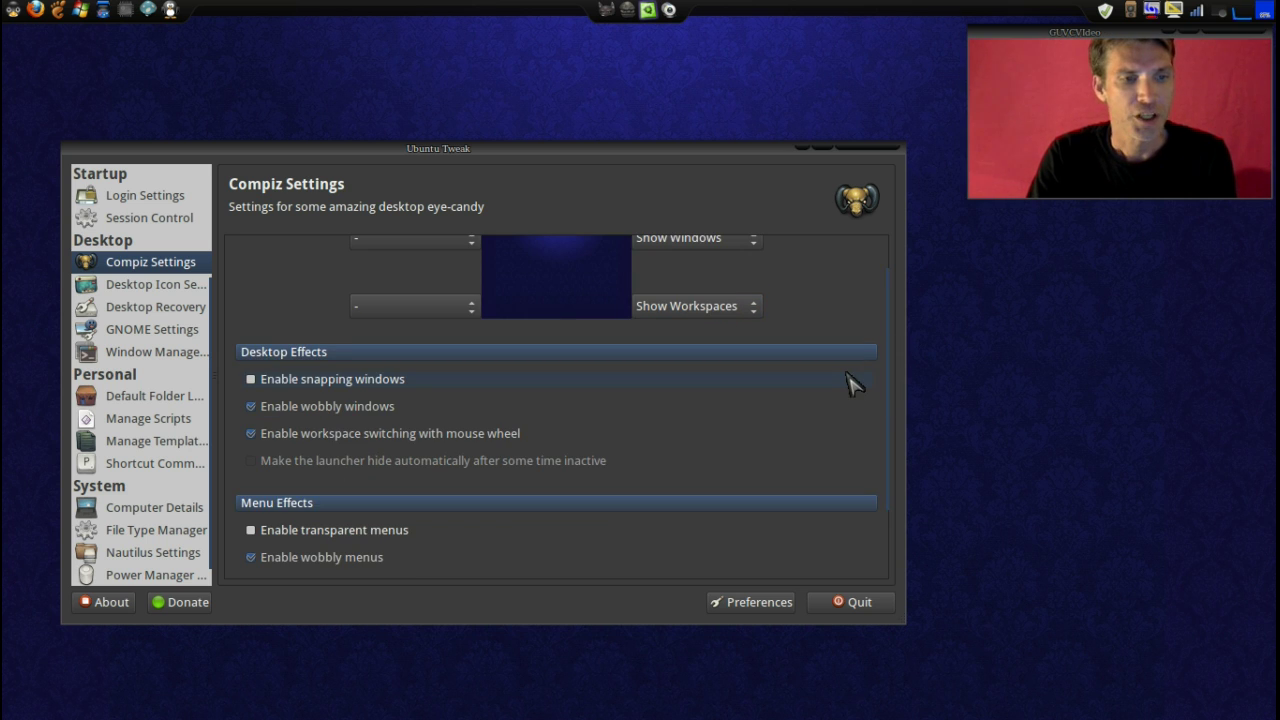
pyautogui.scroll(-1, 818, 378)
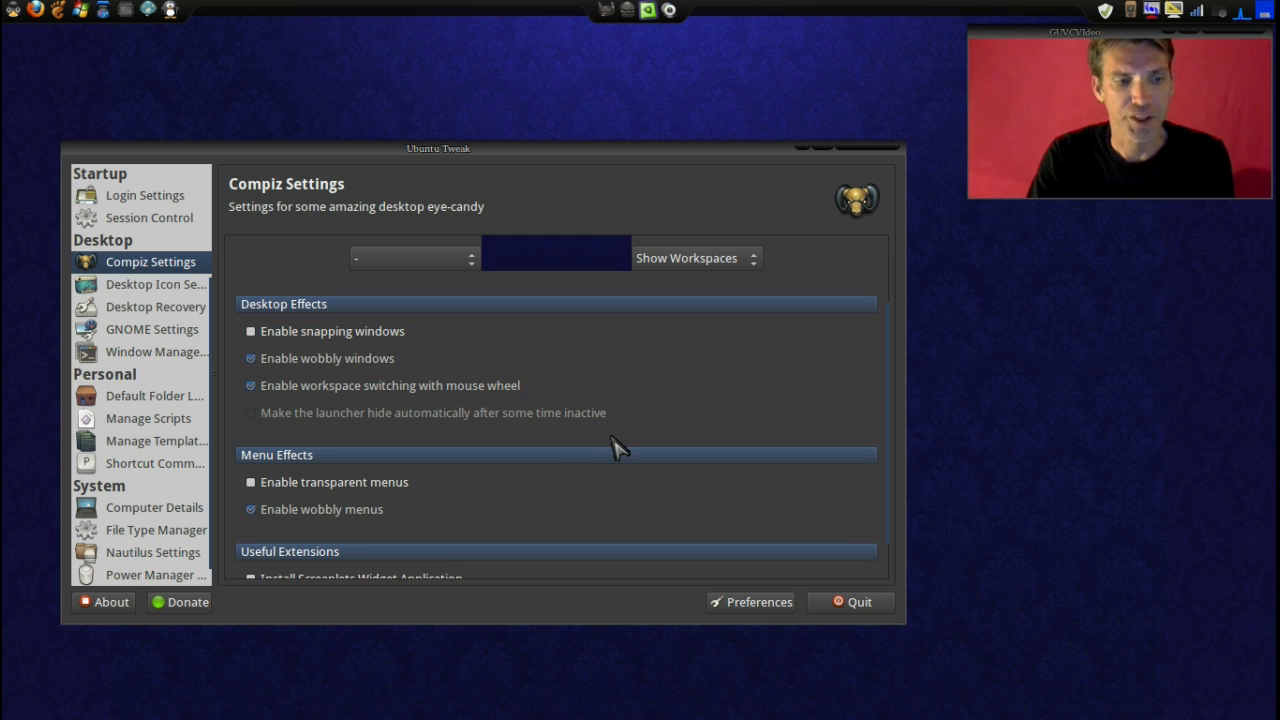
pyautogui.scroll(-1, 612, 448)
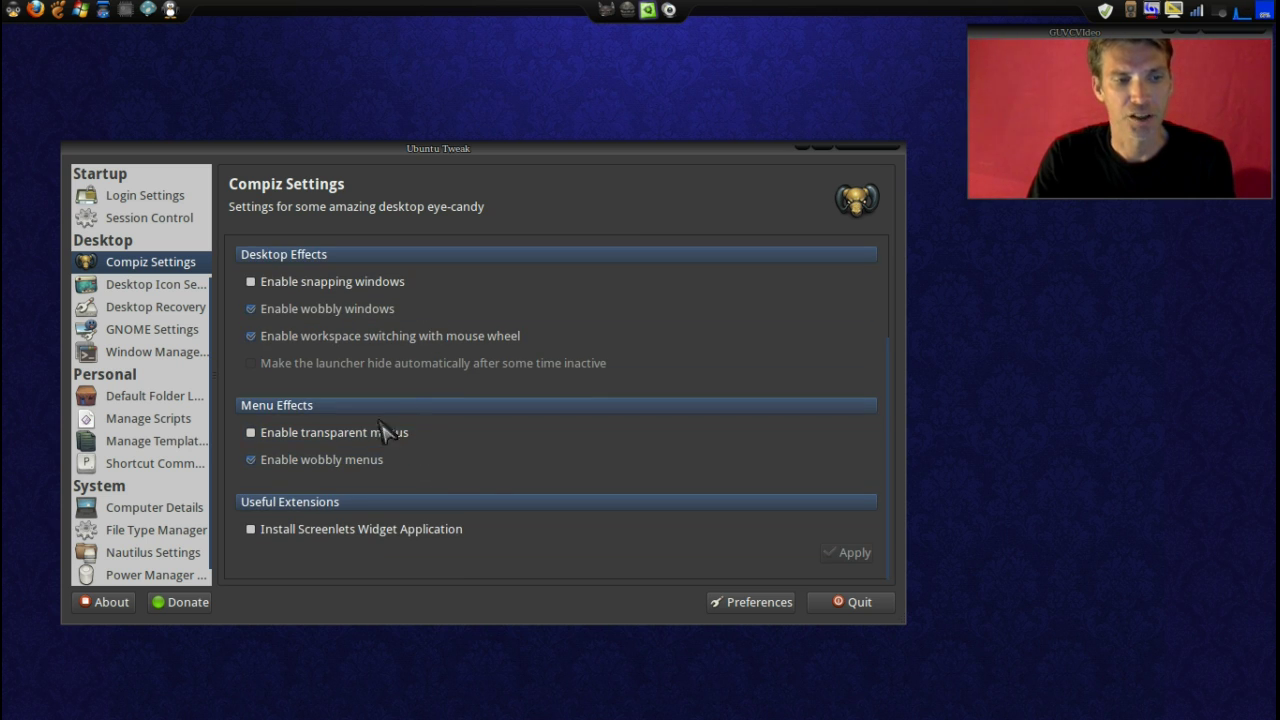
# Show the Computer and Home Folder icons on the desktop, uncover them by moving the window, and hide both again.
pyautogui.click(138, 290)
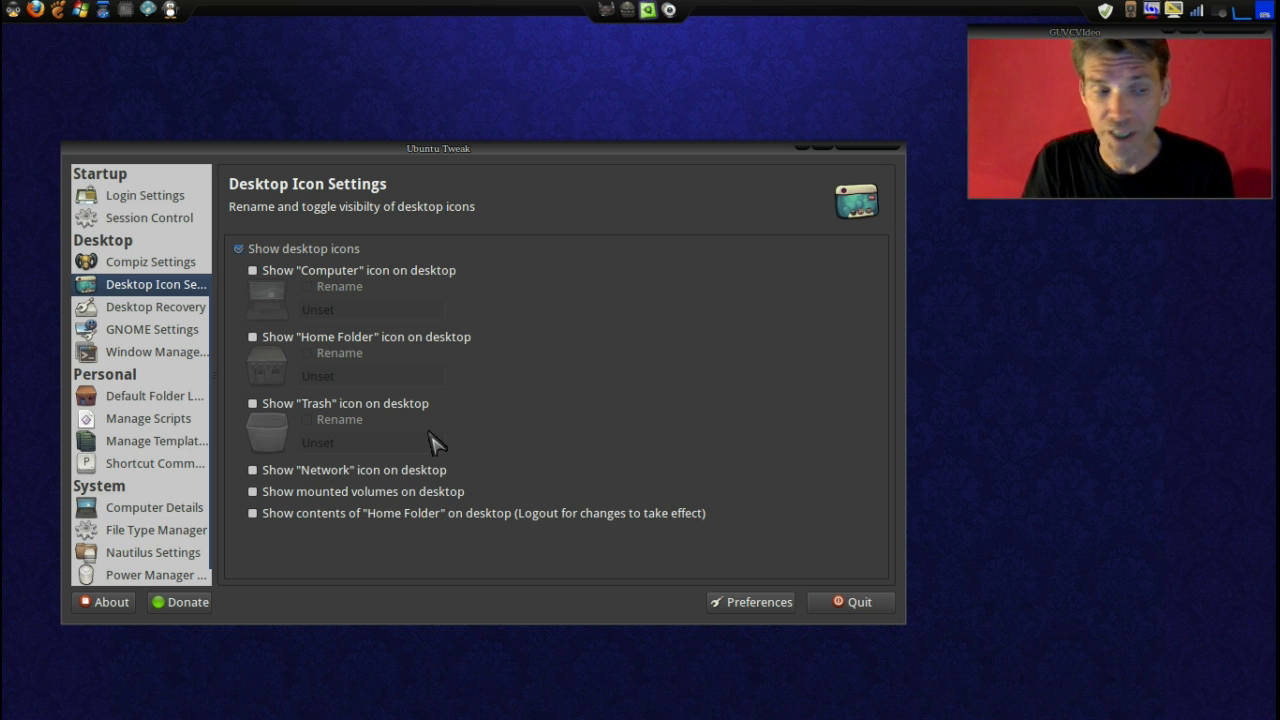
pyautogui.click(253, 271)
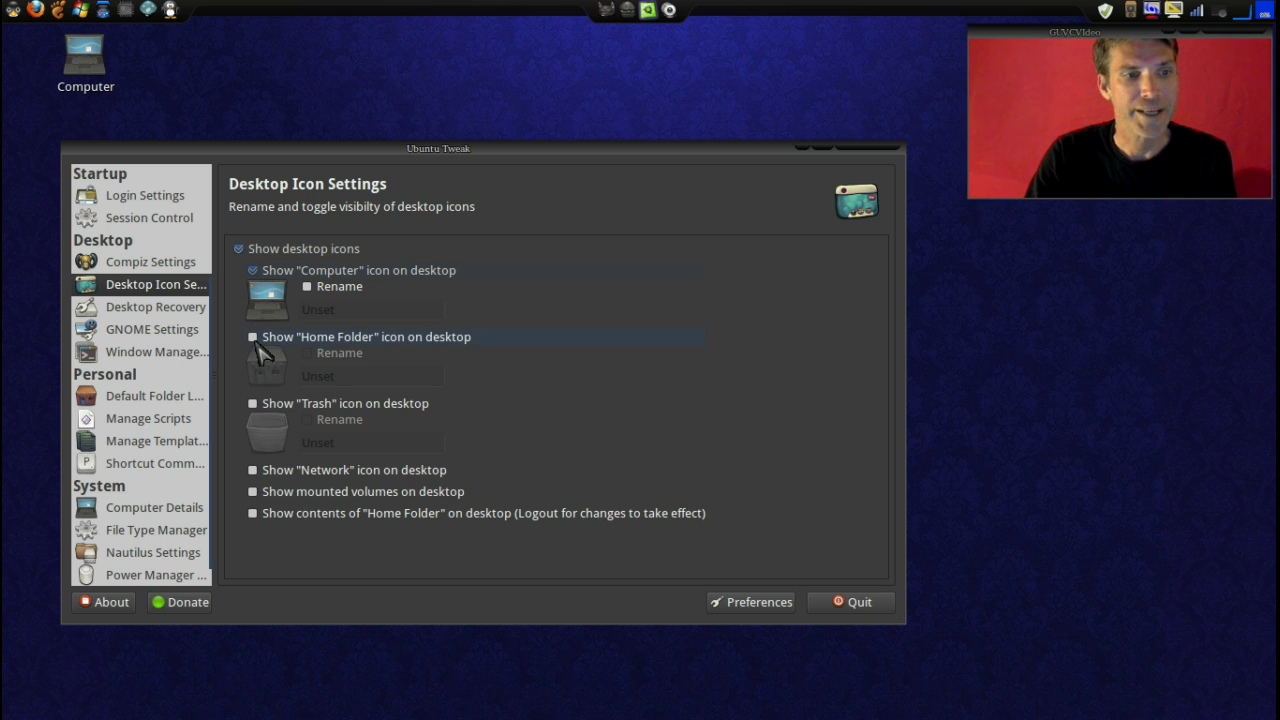
pyautogui.click(253, 337)
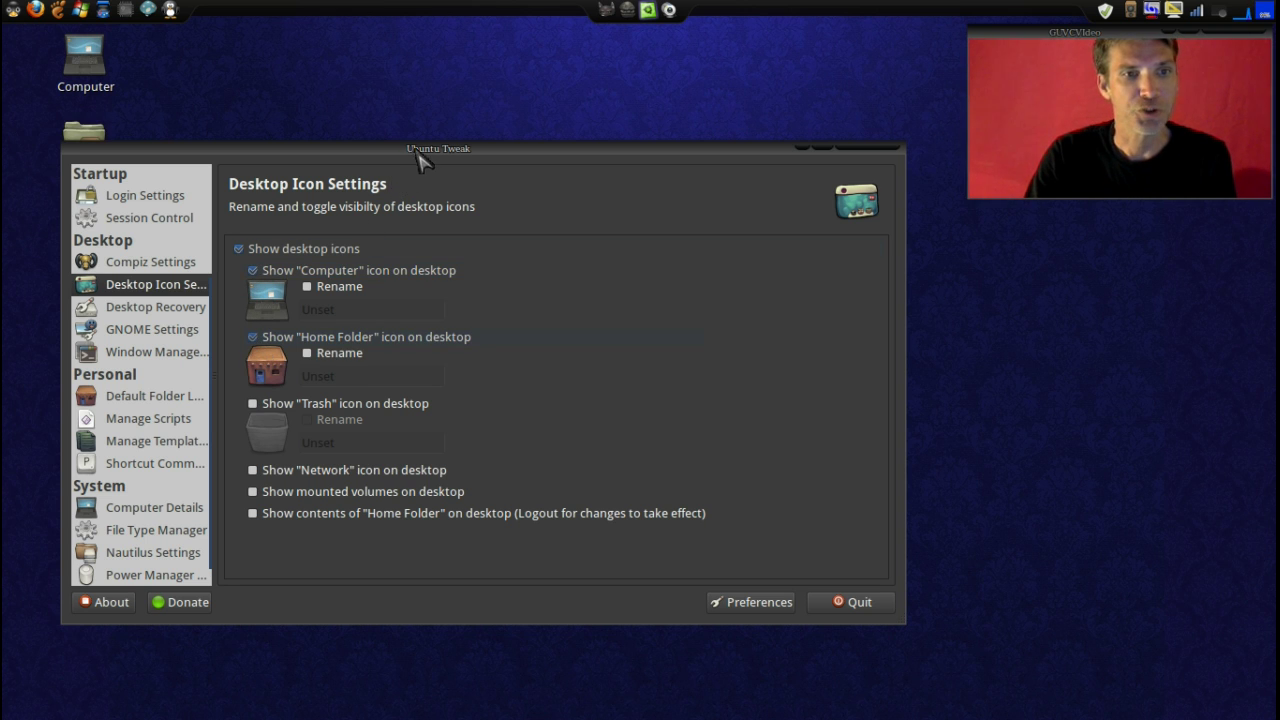
pyautogui.moveTo(420, 157); pyautogui.dragTo(491, 169)
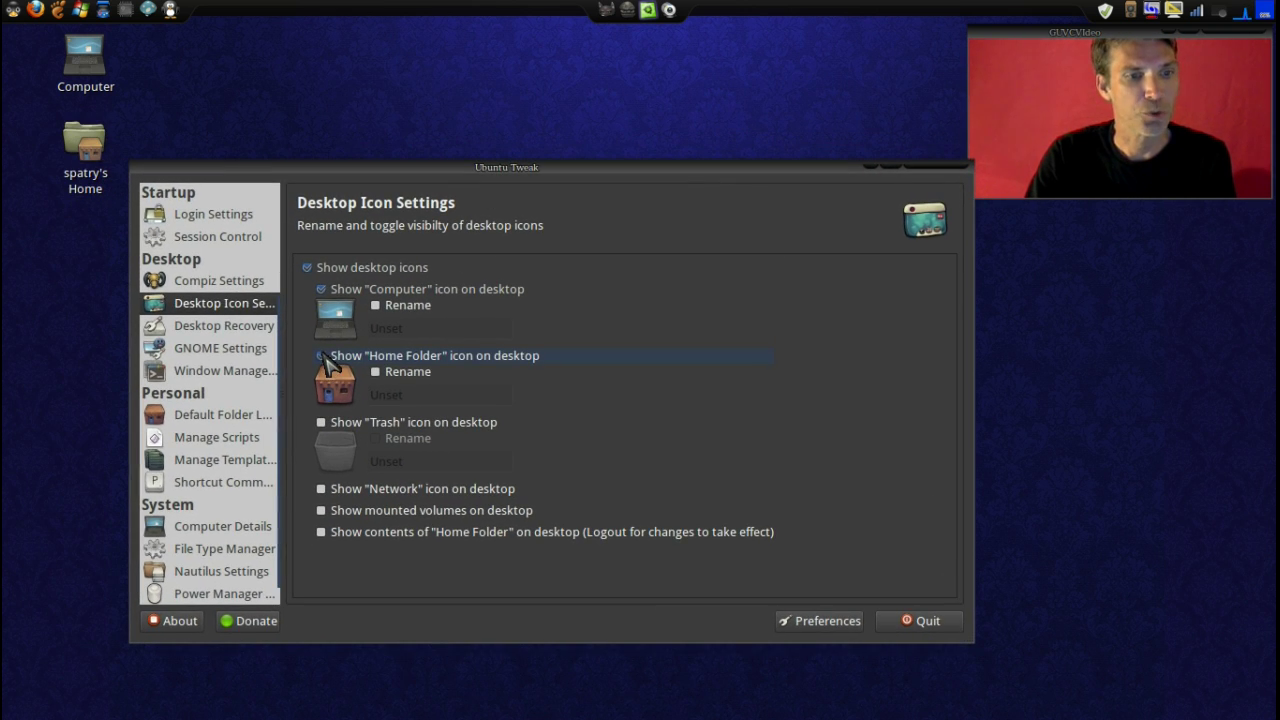
pyautogui.click(321, 355)
pyautogui.click(321, 289)
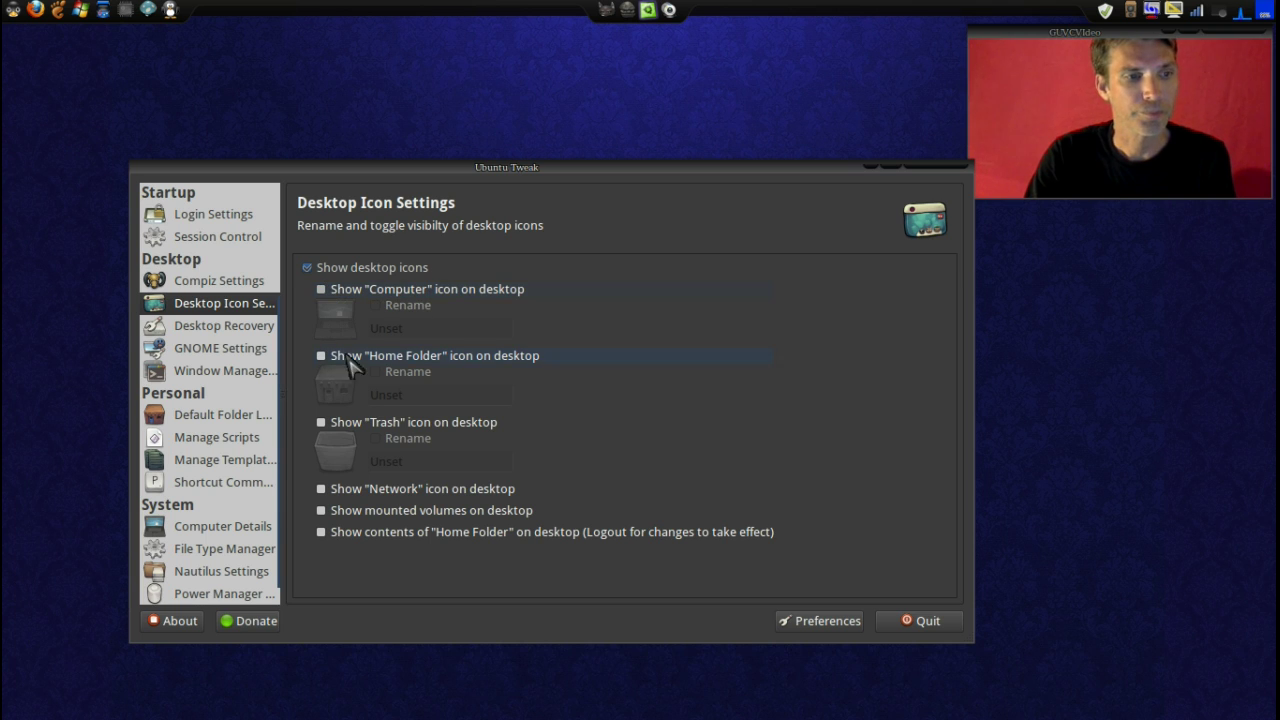
# Review the Desktop Recovery page and the panel, menu, screensaver, terminal and history options in GNOME Settings.
pyautogui.click(253, 330)
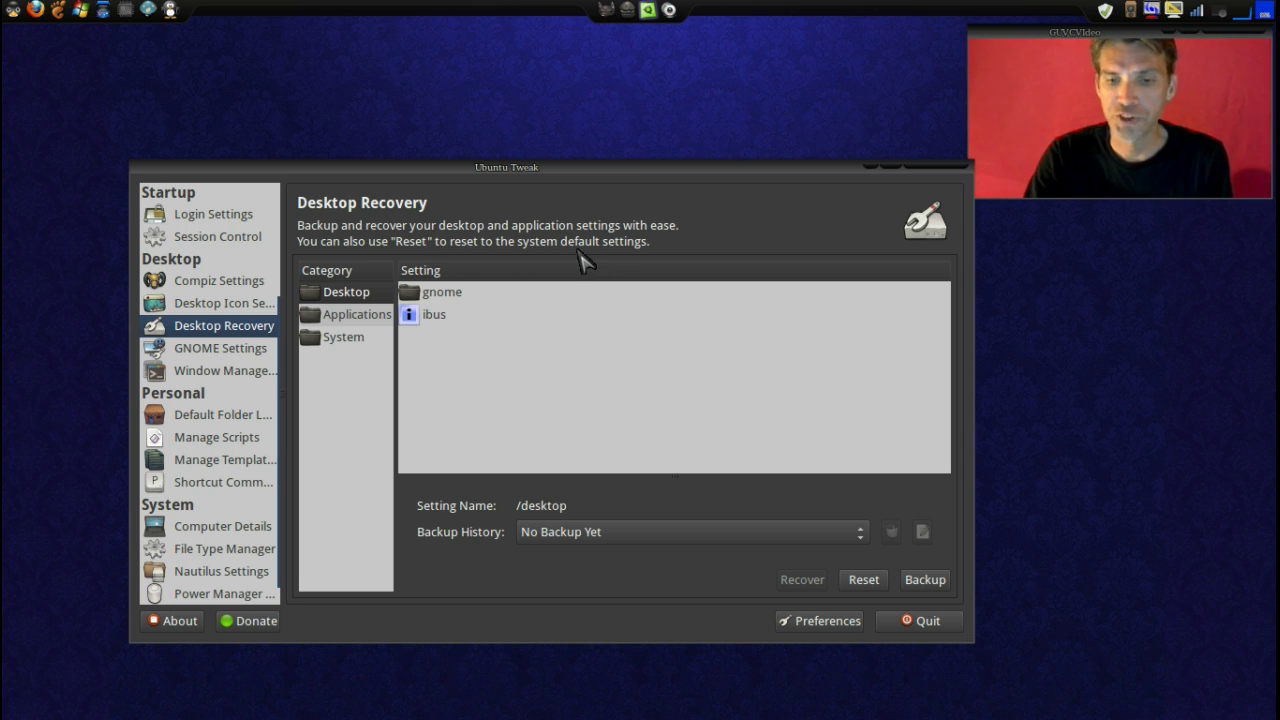
pyautogui.click(246, 355)
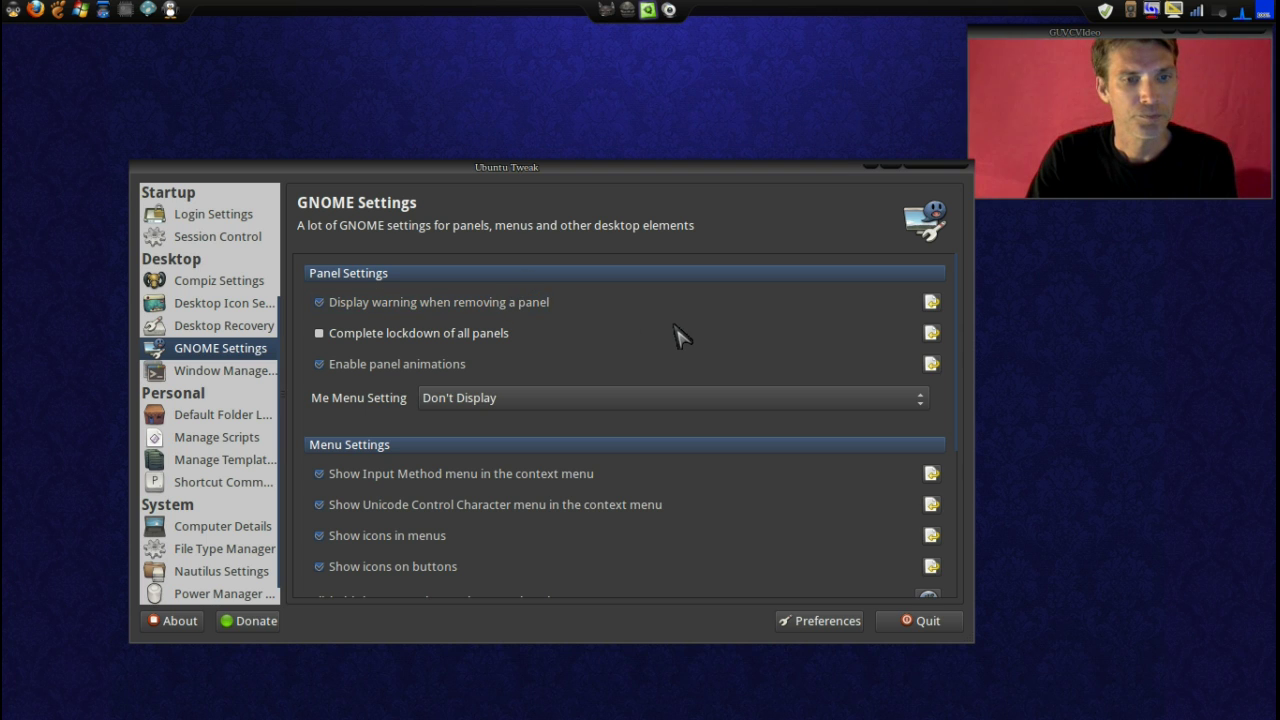
pyautogui.scroll(-1, 677, 334)
pyautogui.scroll(1, 677, 334)
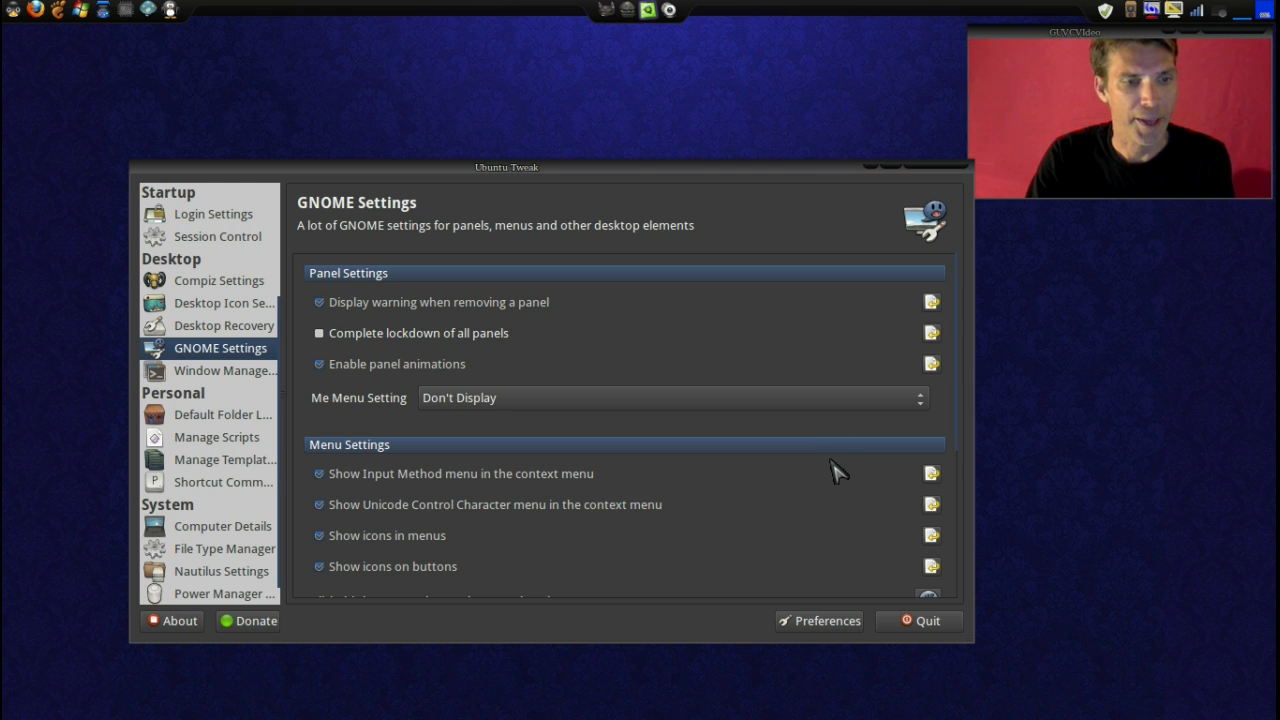
pyautogui.scroll(-3, 838, 472)
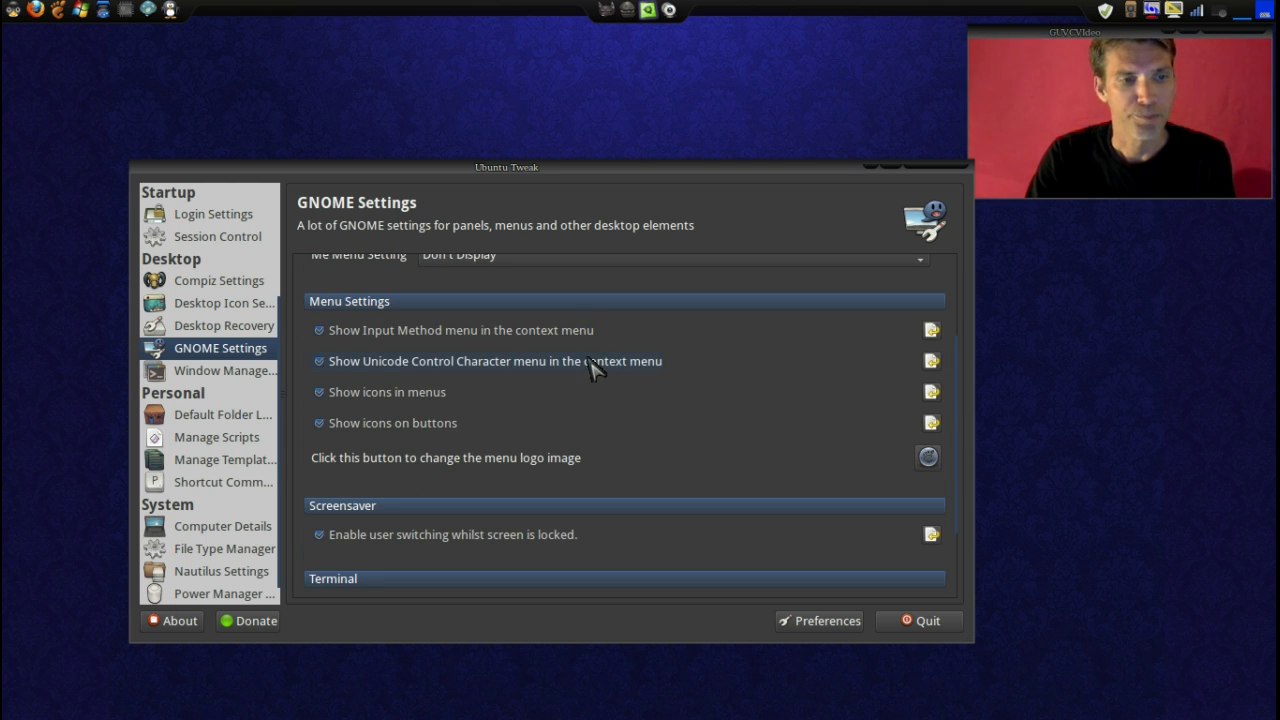
pyautogui.scroll(-2, 575, 440)
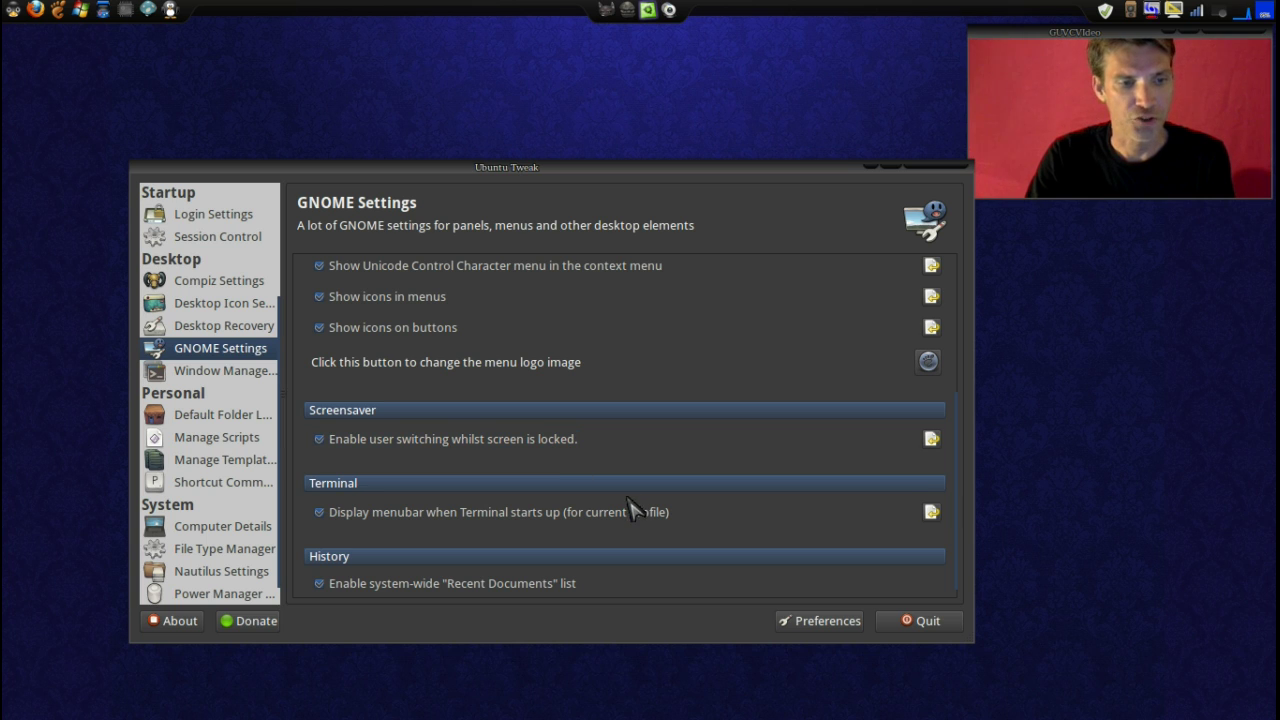
pyautogui.scroll(-1, 632, 510)
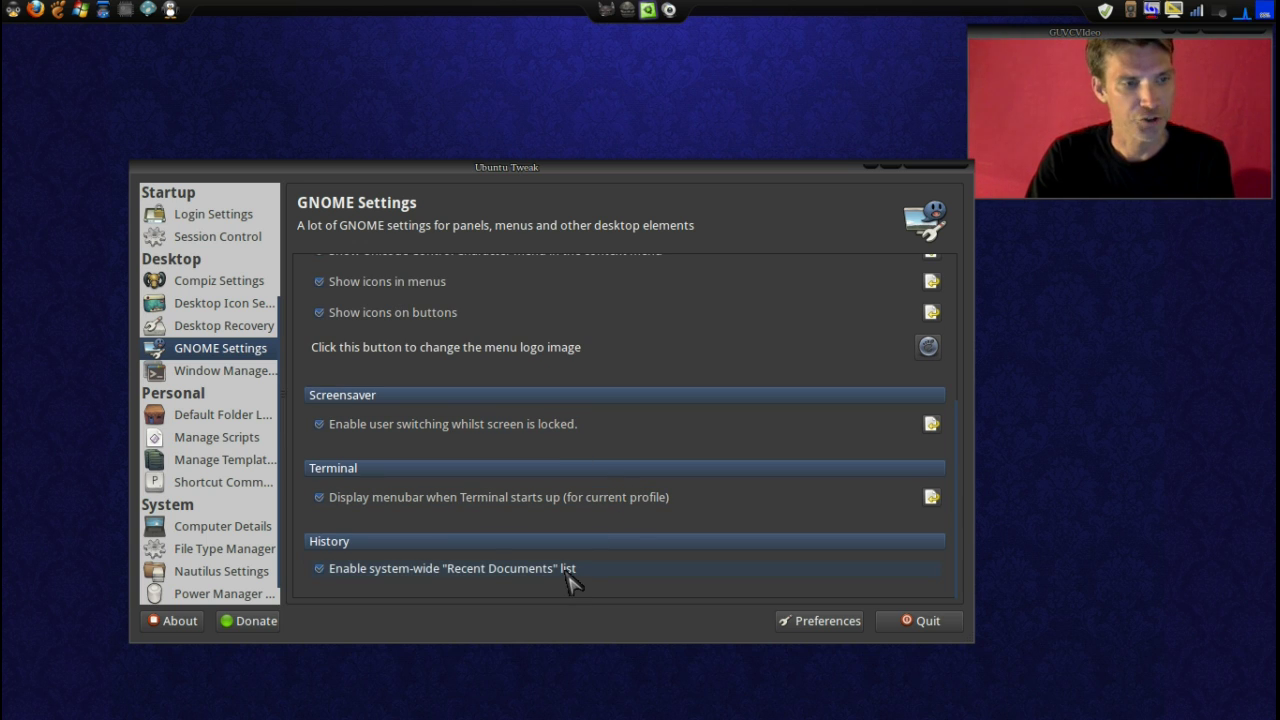
# Review the titlebar button layout and actions in Window Manager Settings, maximizing and restoring the window to demonstrate the titlebar action.
pyautogui.click(226, 376)
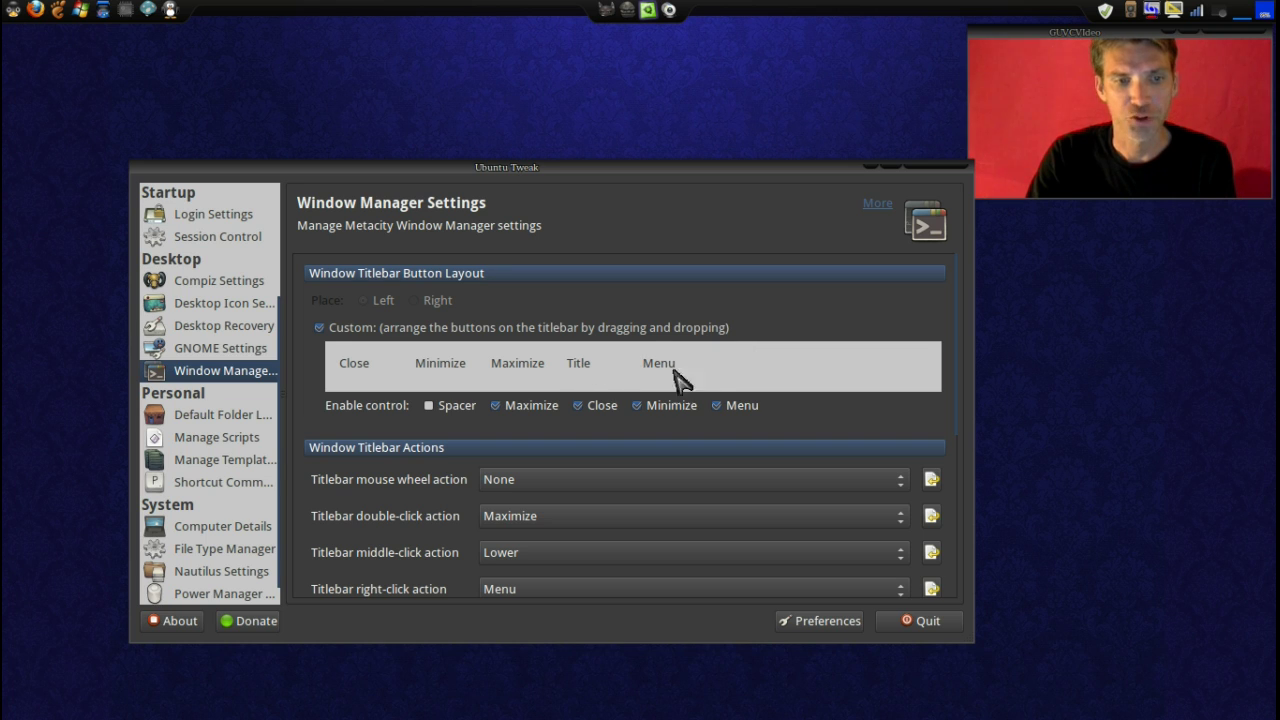
pyautogui.scroll(-1, 550, 484)
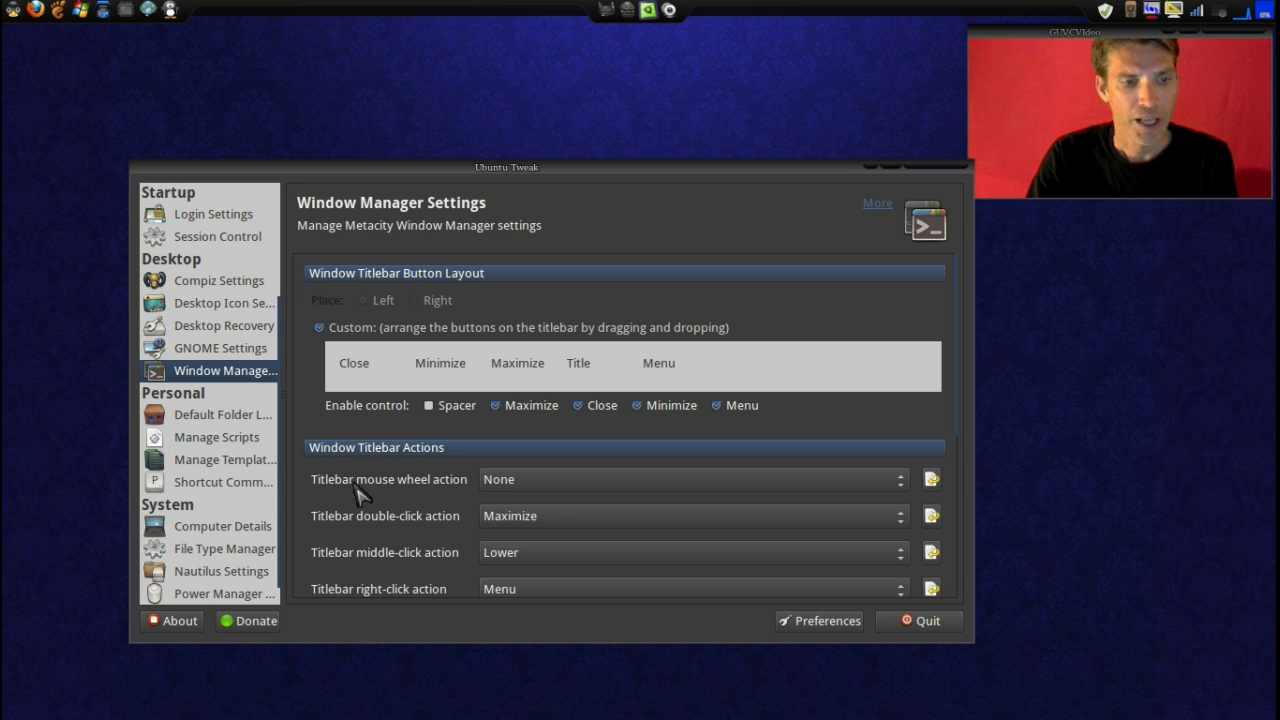
pyautogui.scroll(-1, 362, 487)
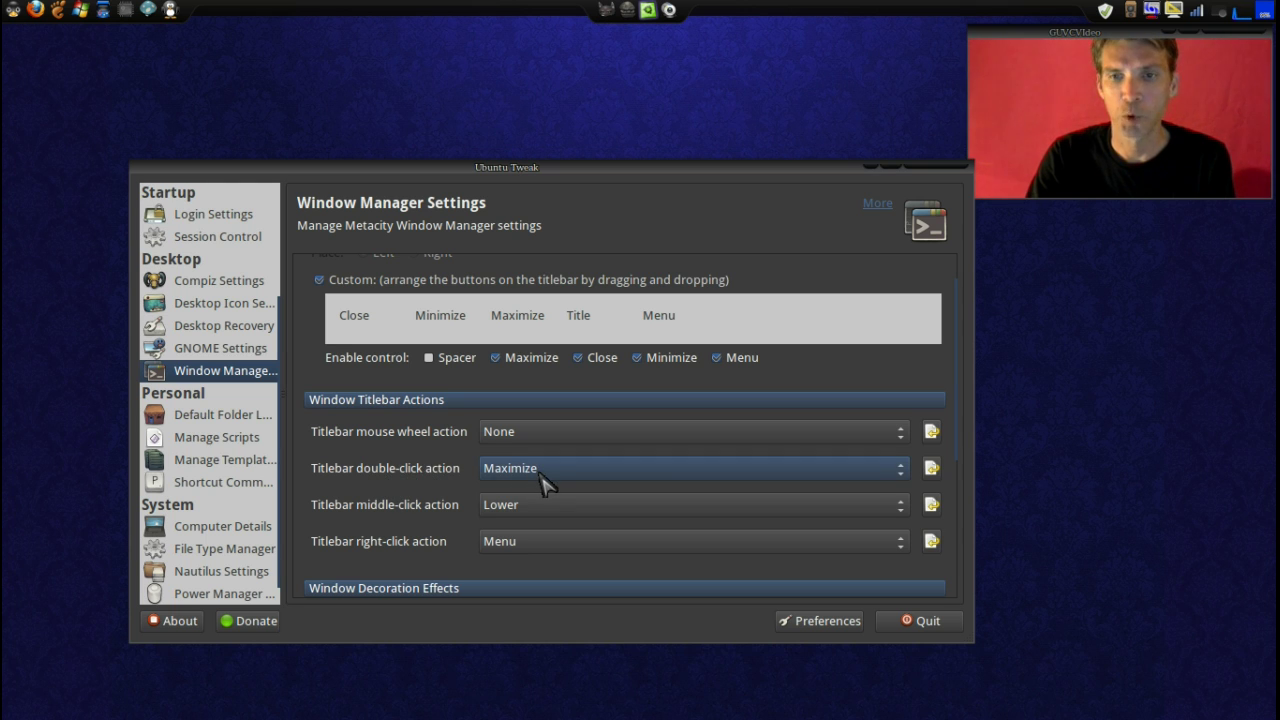
pyautogui.doubleClick(556, 166)
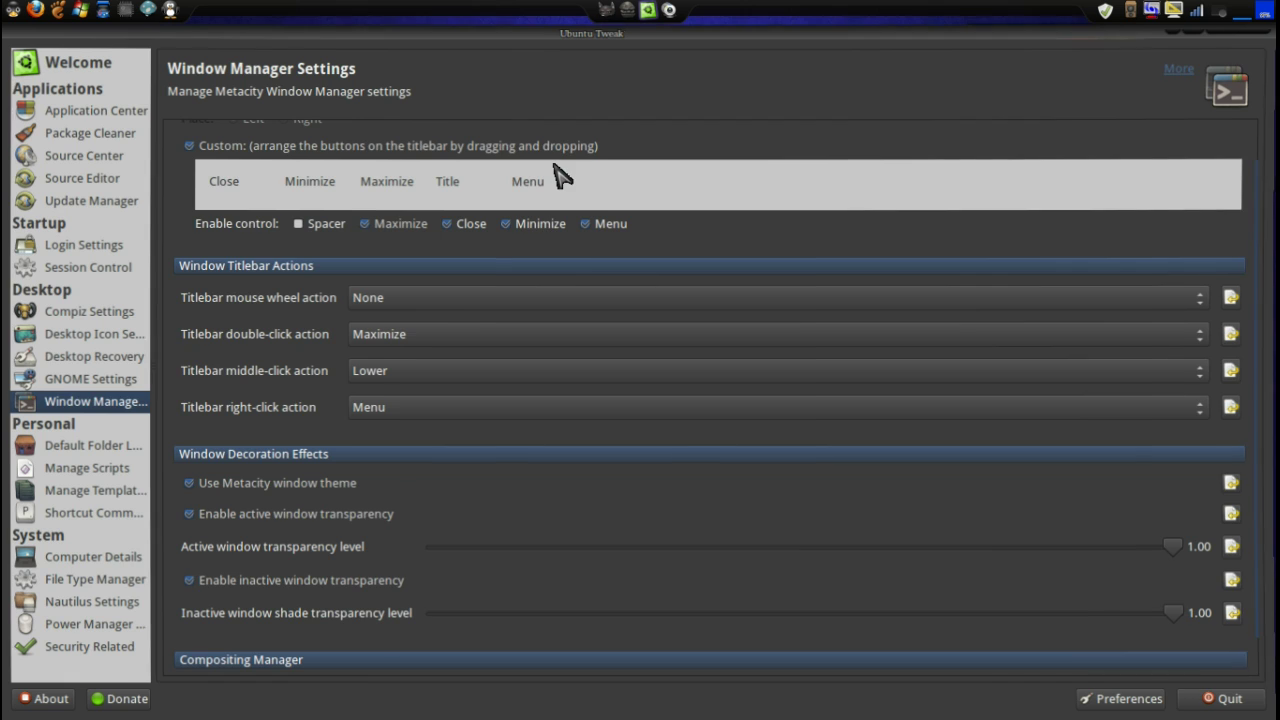
pyautogui.doubleClick(721, 37)
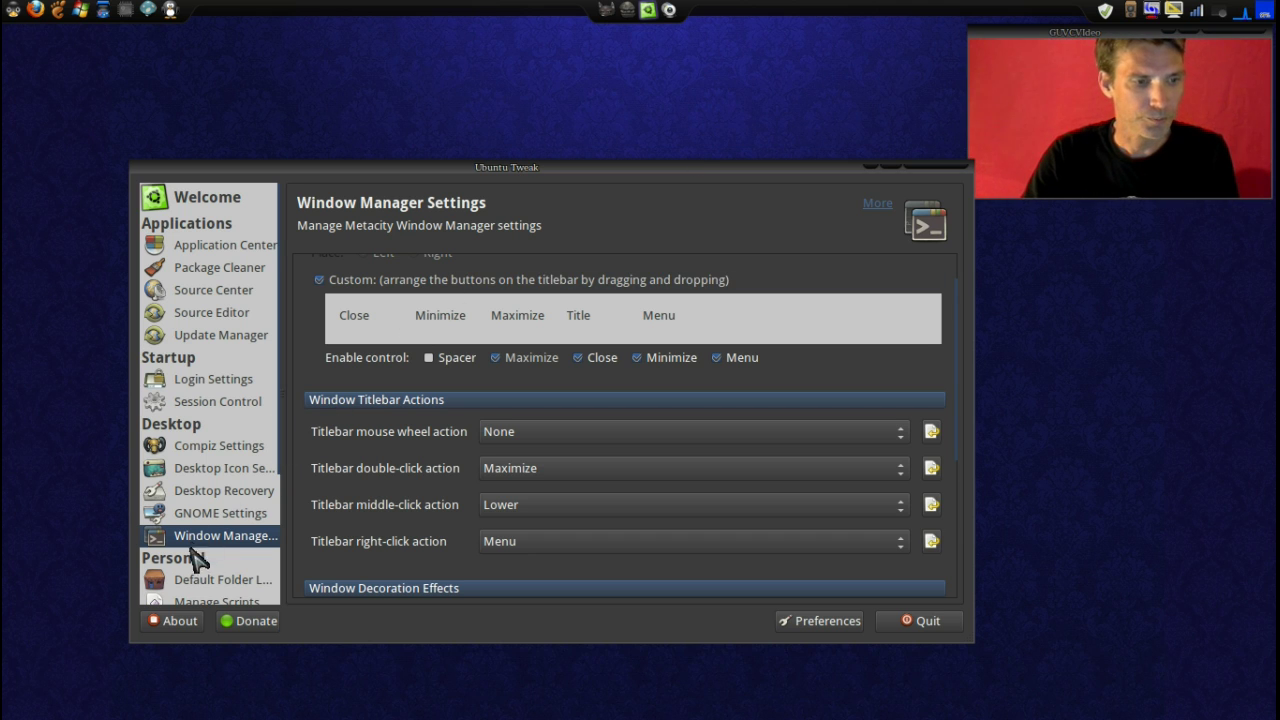
# Review the Personal pages: Default Folder Locations, Manage Scripts, Manage Templates and Shortcut Commands.
pyautogui.scroll(-4, 200, 570)
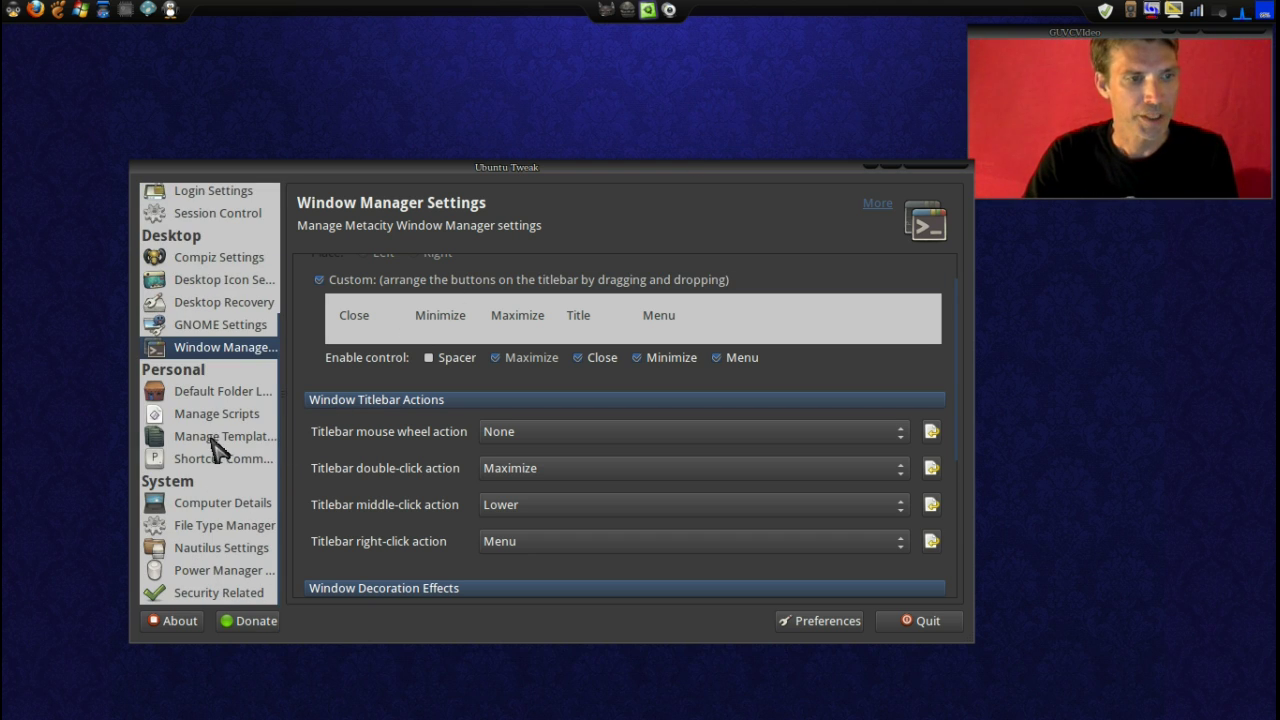
pyautogui.click(214, 400)
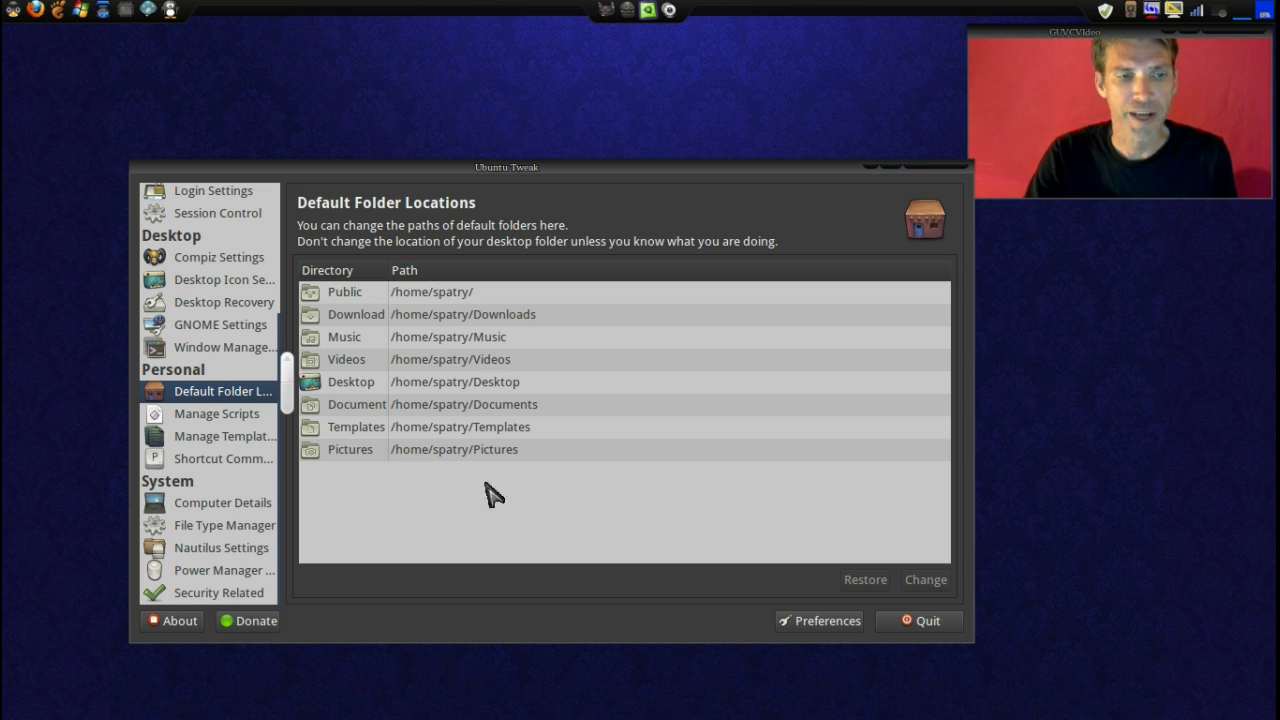
pyautogui.click(224, 416)
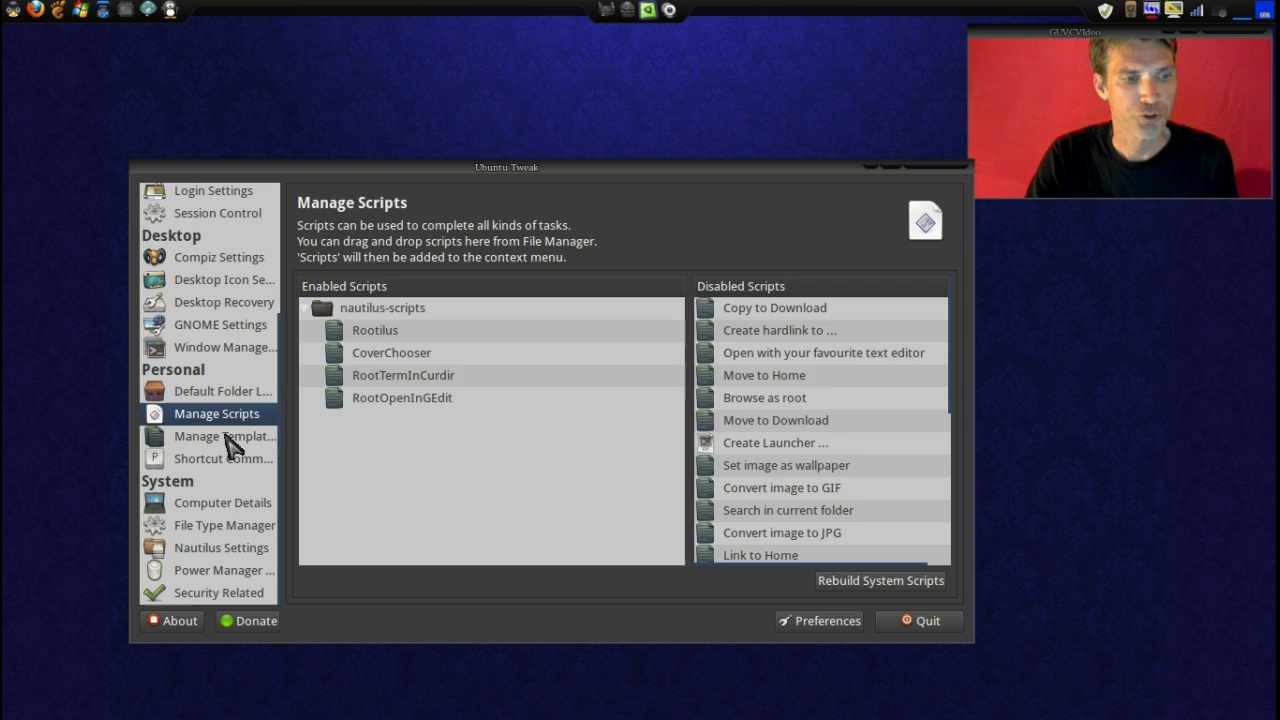
pyautogui.click(231, 444)
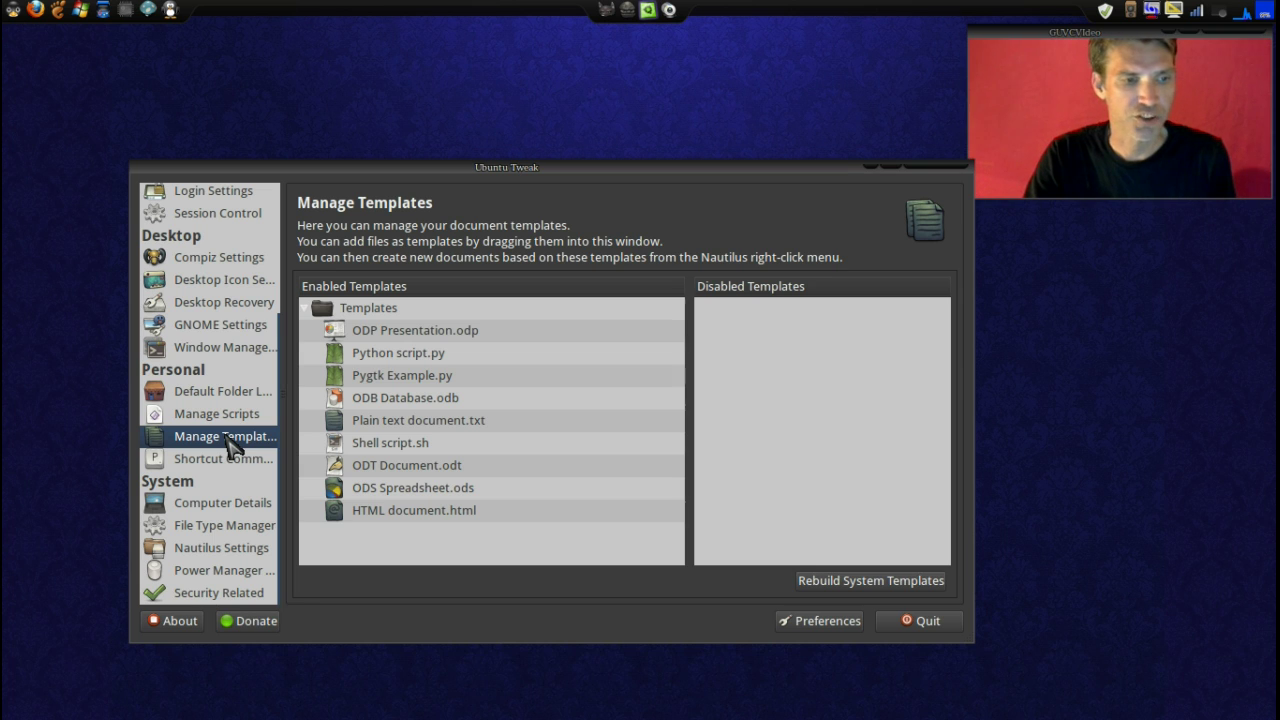
pyautogui.click(237, 466)
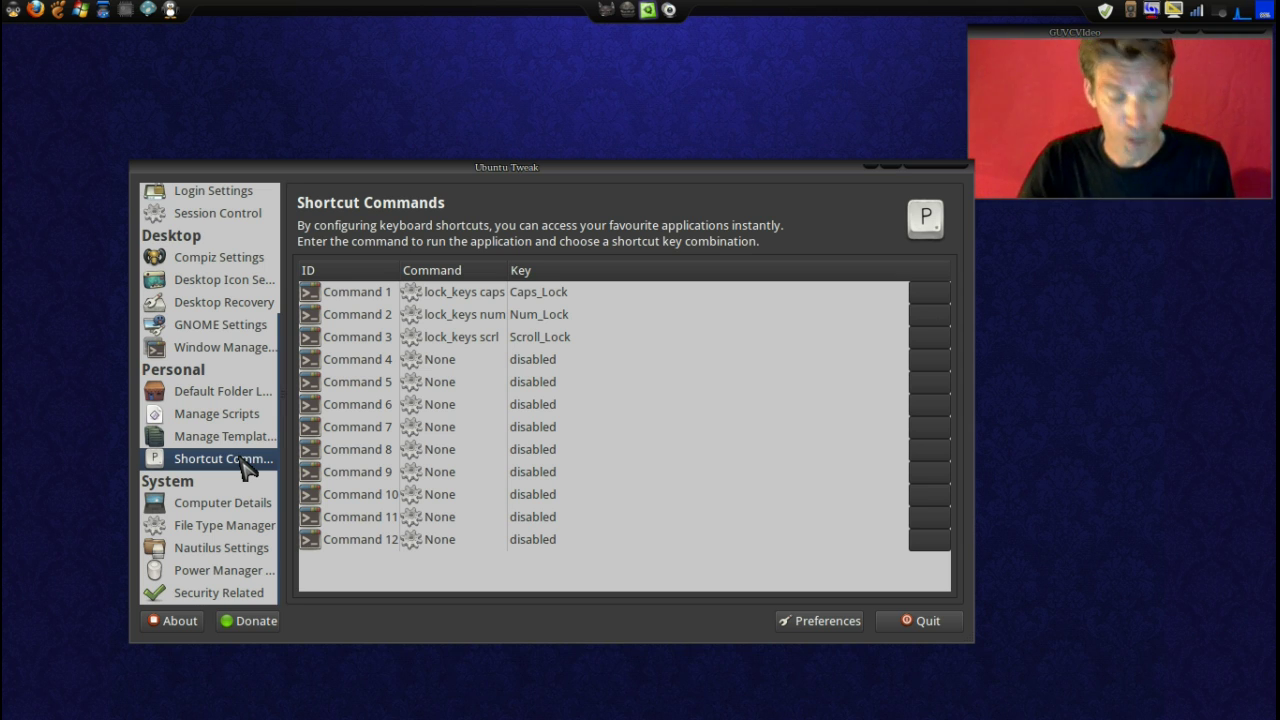
# Review the Computer Details and File Type Manager pages and the file browser, thumbnail and extension options in Nautilus Settings.
pyautogui.click(224, 506)
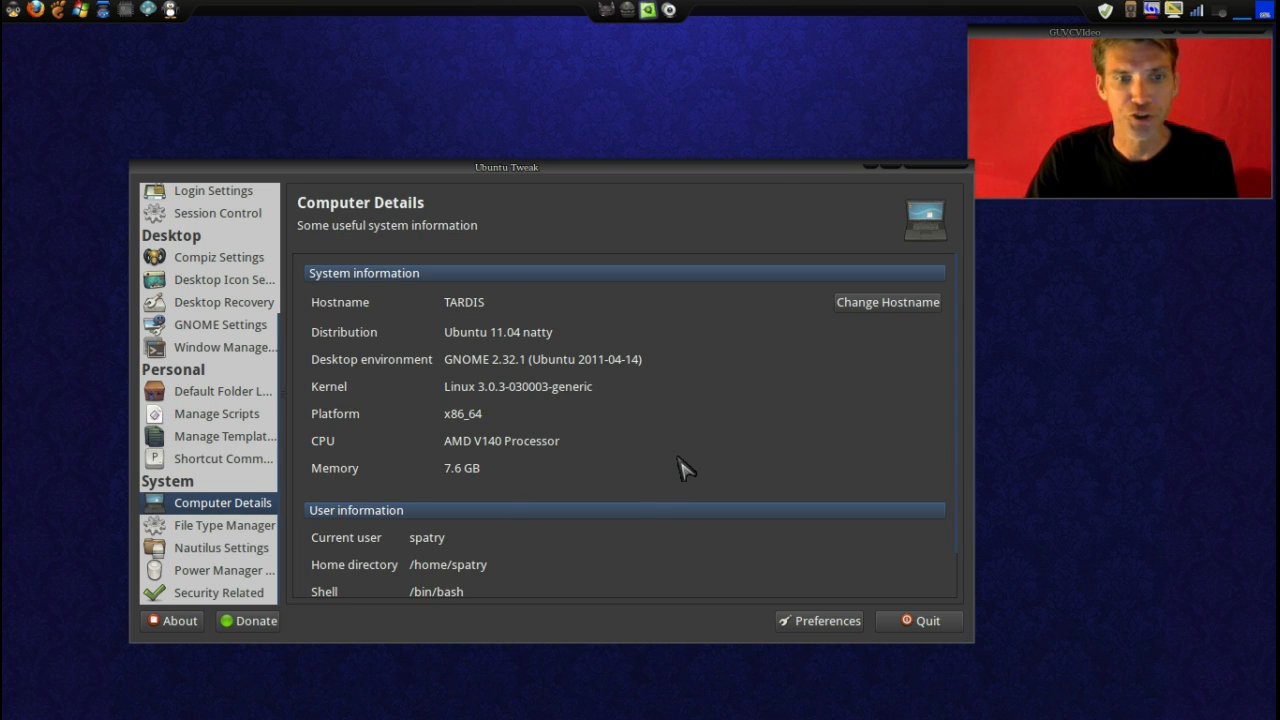
pyautogui.scroll(-1, 684, 462)
pyautogui.scroll(1, 690, 462)
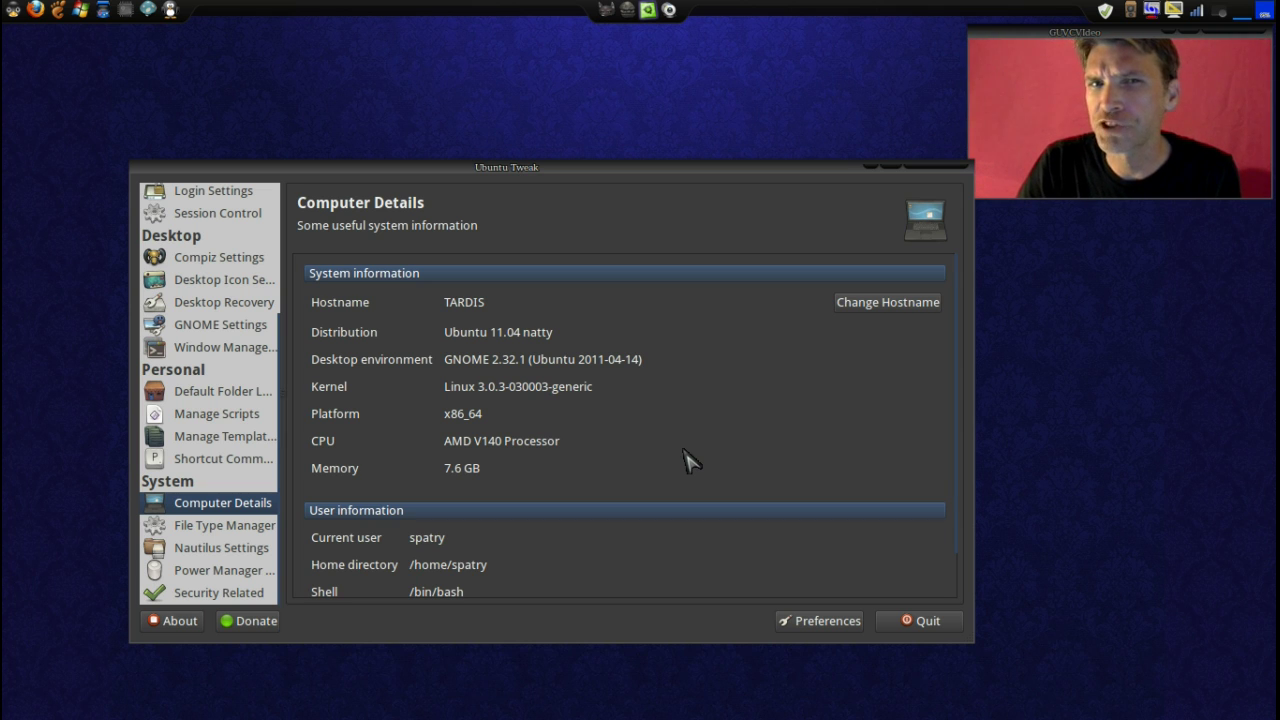
pyautogui.click(230, 525)
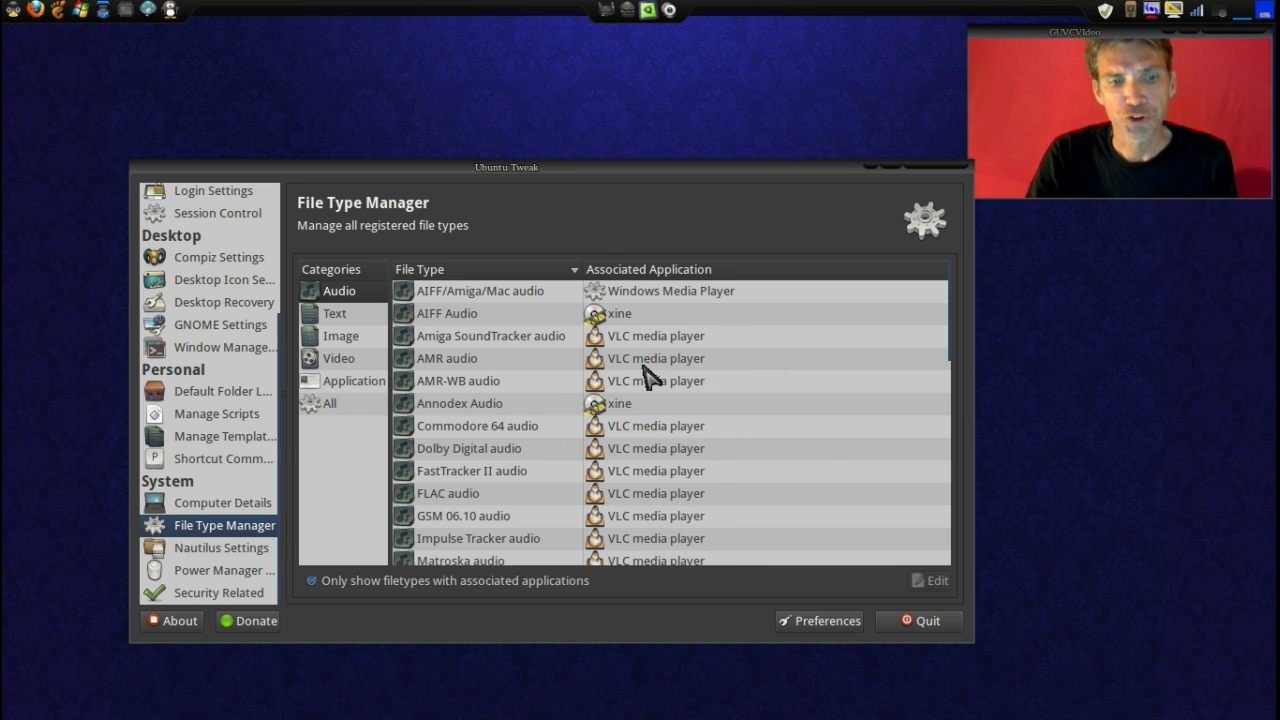
pyautogui.click(217, 551)
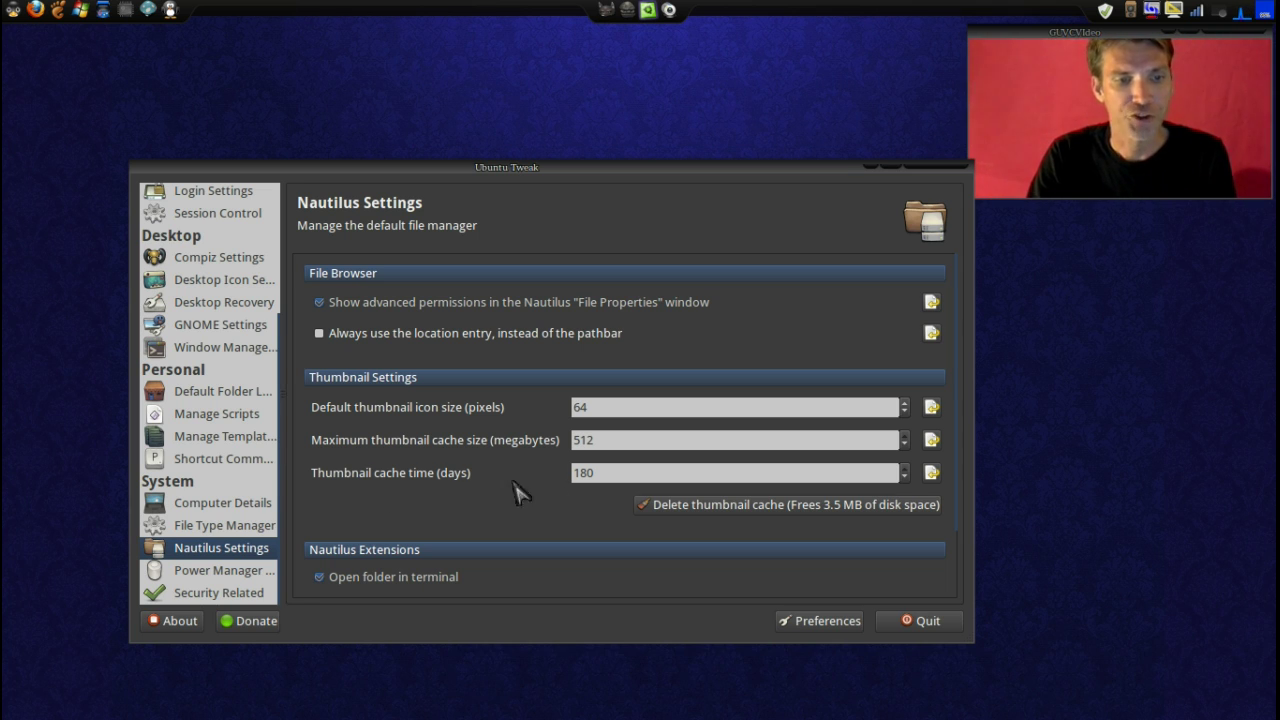
pyautogui.scroll(-2, 505, 494)
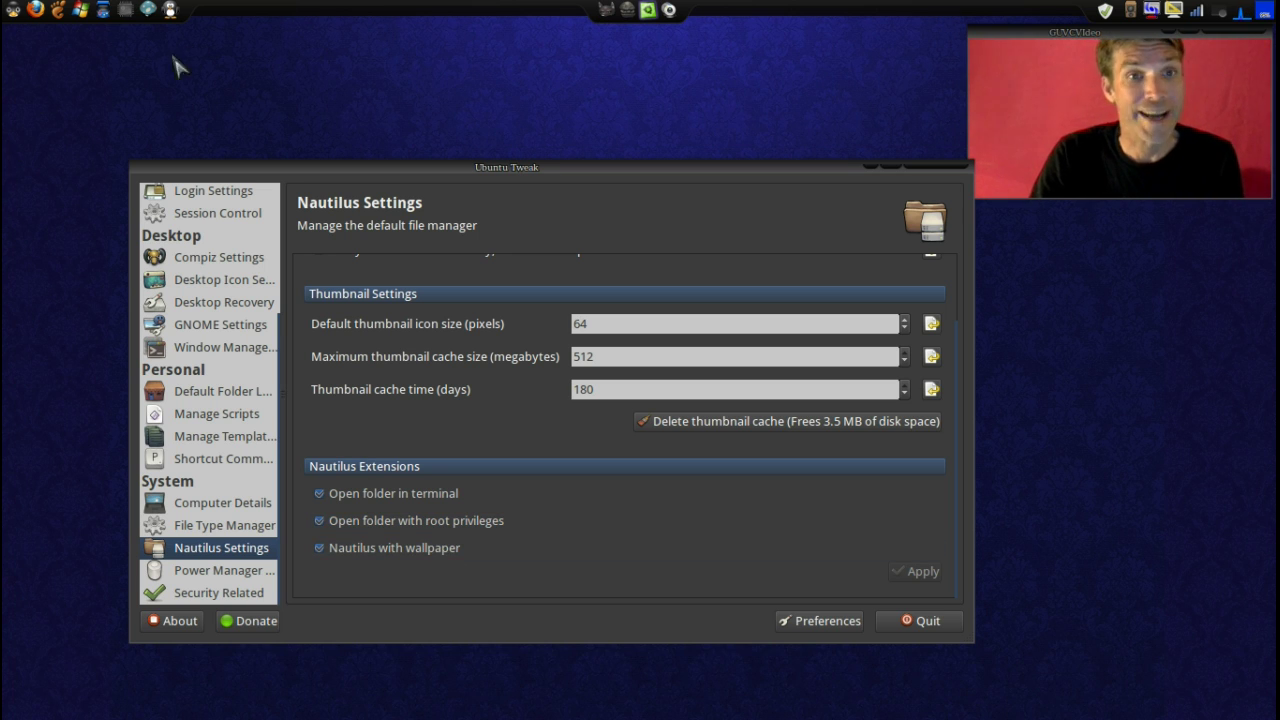
# Open the home folder in the file manager and open VirtualBox VMs as administrator, entering the account password.
pyautogui.click(58, 18)
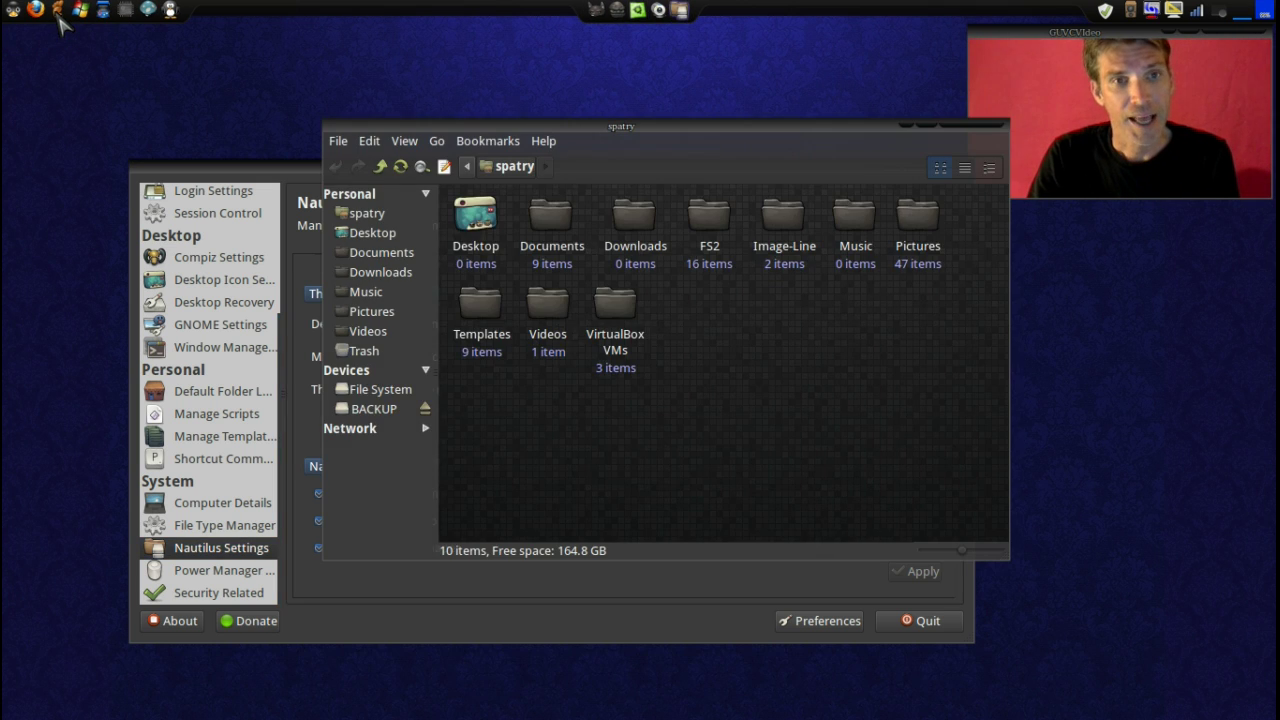
pyautogui.rightClick(607, 296)
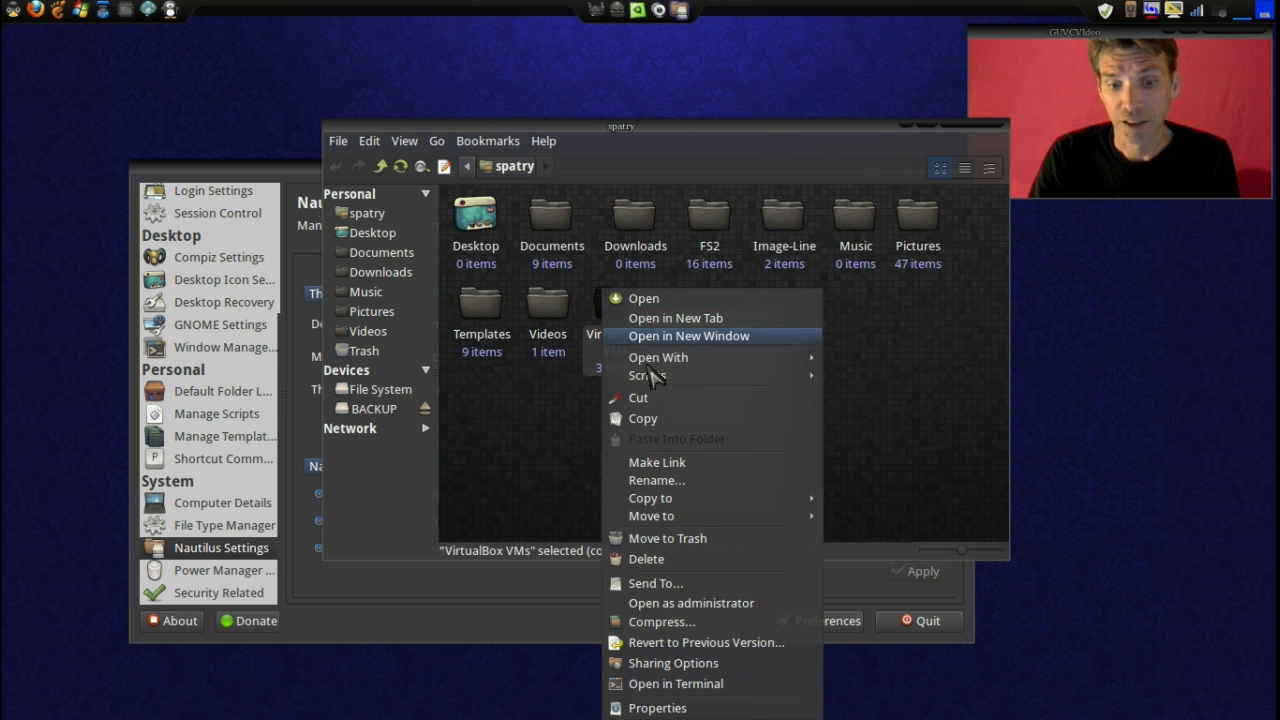
pyautogui.click(712, 605)
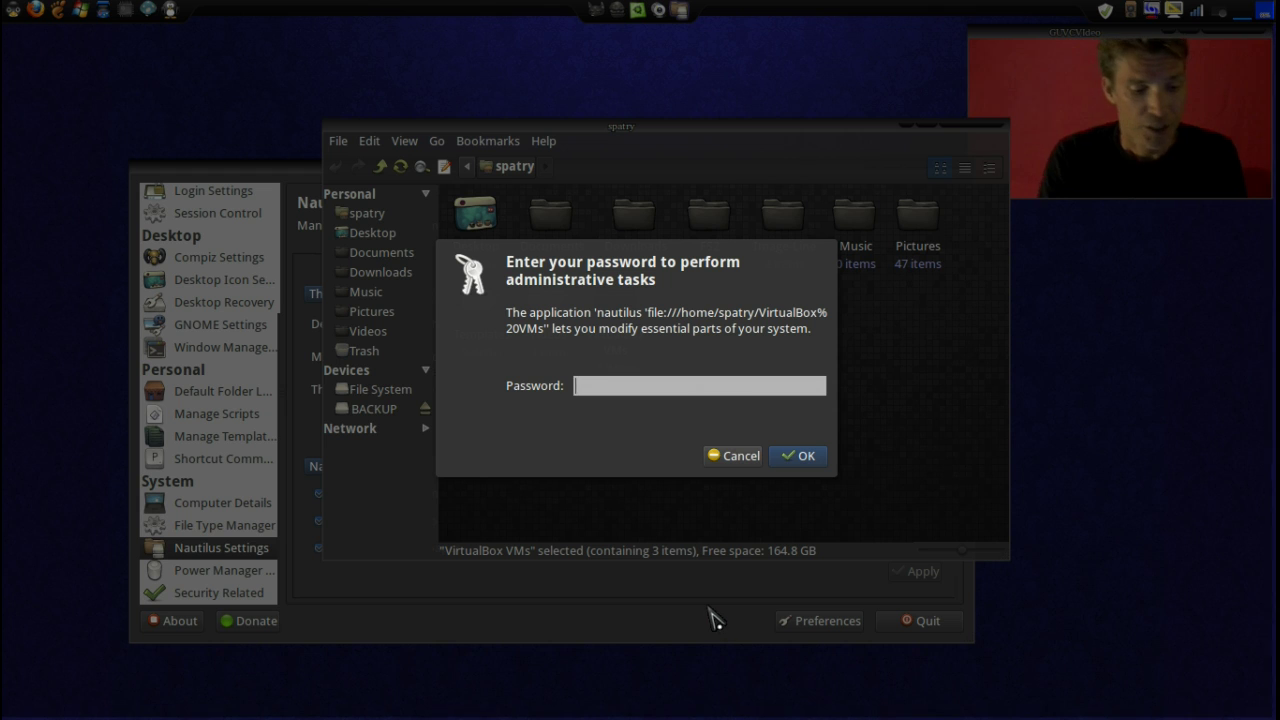
pyautogui.write('••••••••')
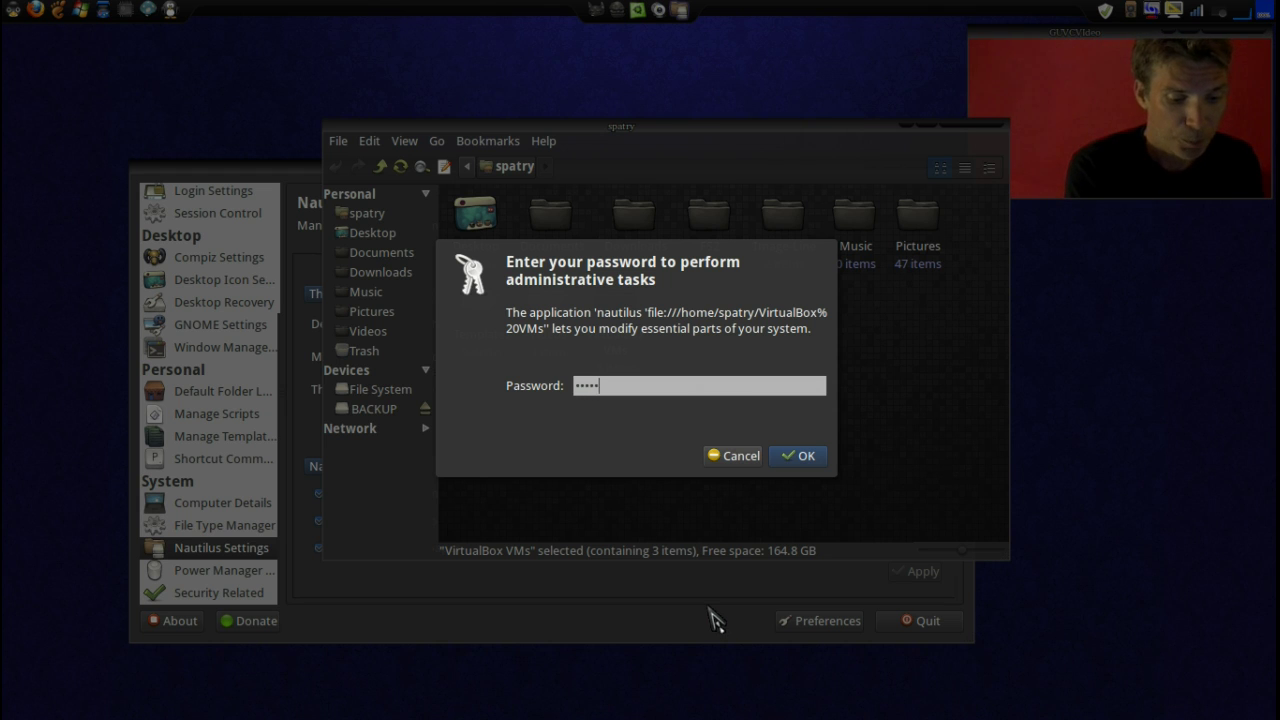
pyautogui.press('Return')
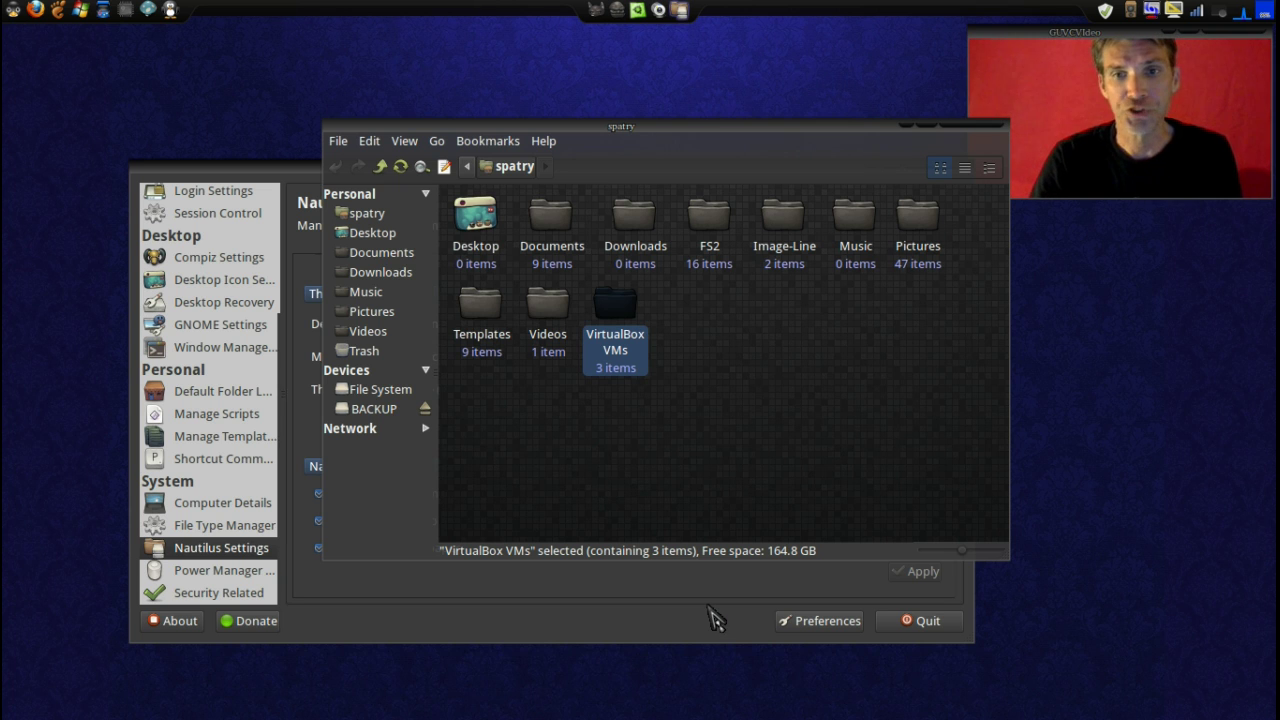
# Move the home folder window aside, inspect VirtualBox VMs in the administrator window, and close that window.
pyautogui.moveTo(730, 140); pyautogui.dragTo(866, 252)
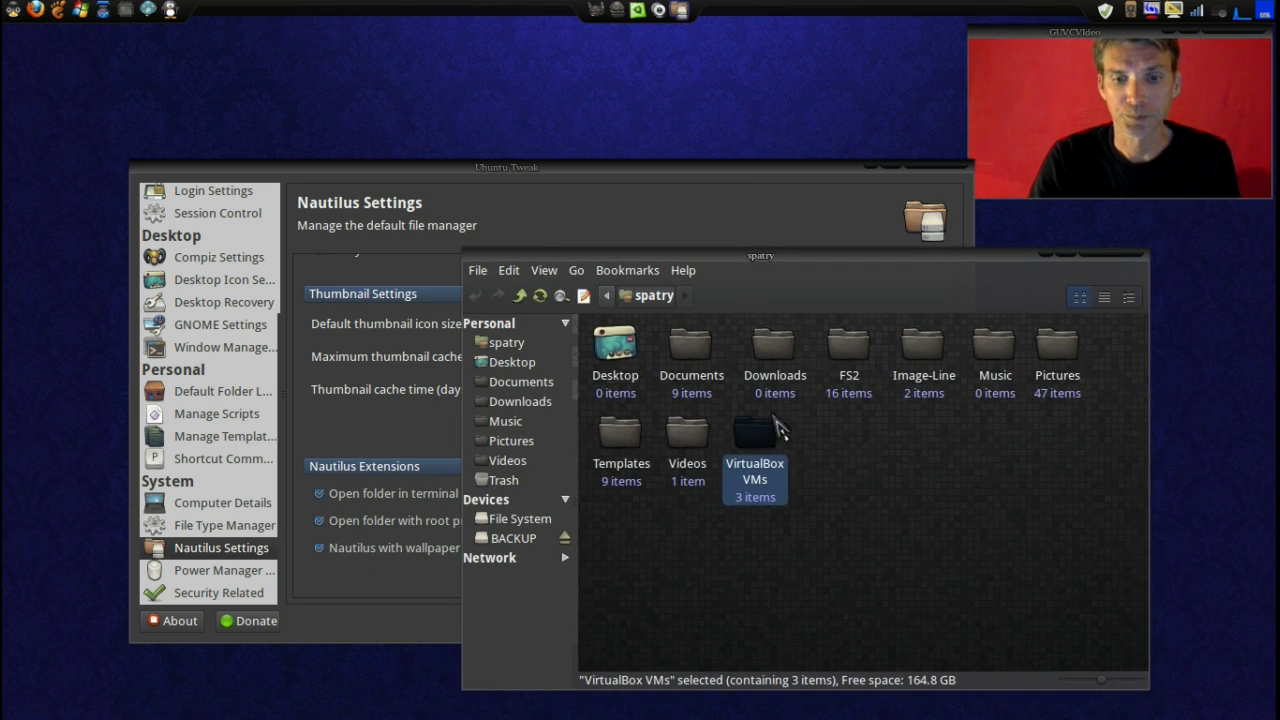
pyautogui.doubleClick(763, 438)
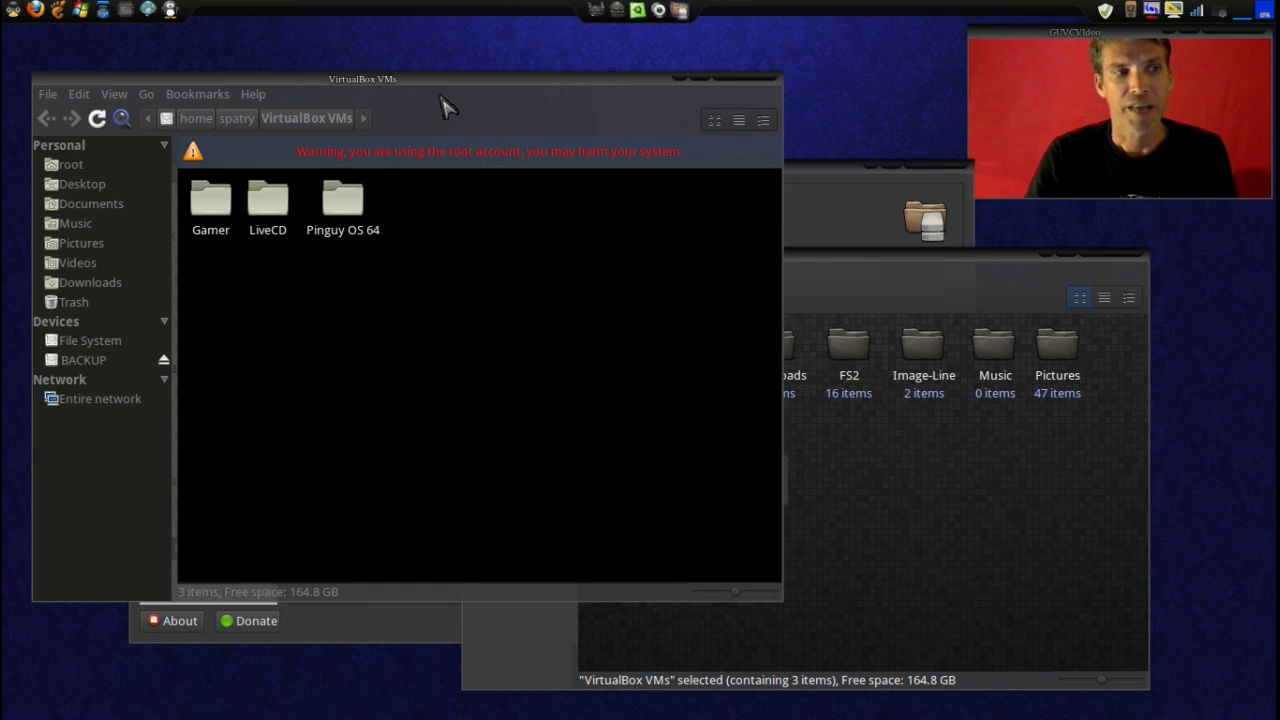
pyautogui.moveTo(440, 82); pyautogui.dragTo(474, 43)
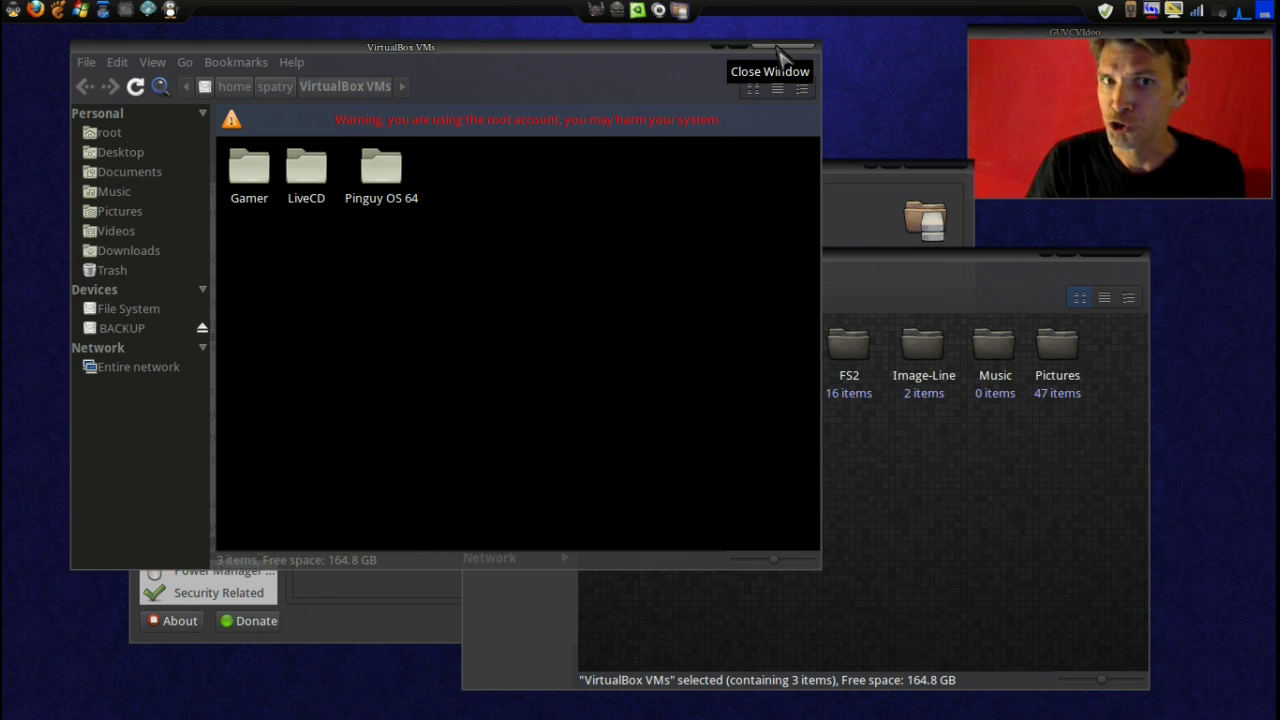
pyautogui.click(780, 50)
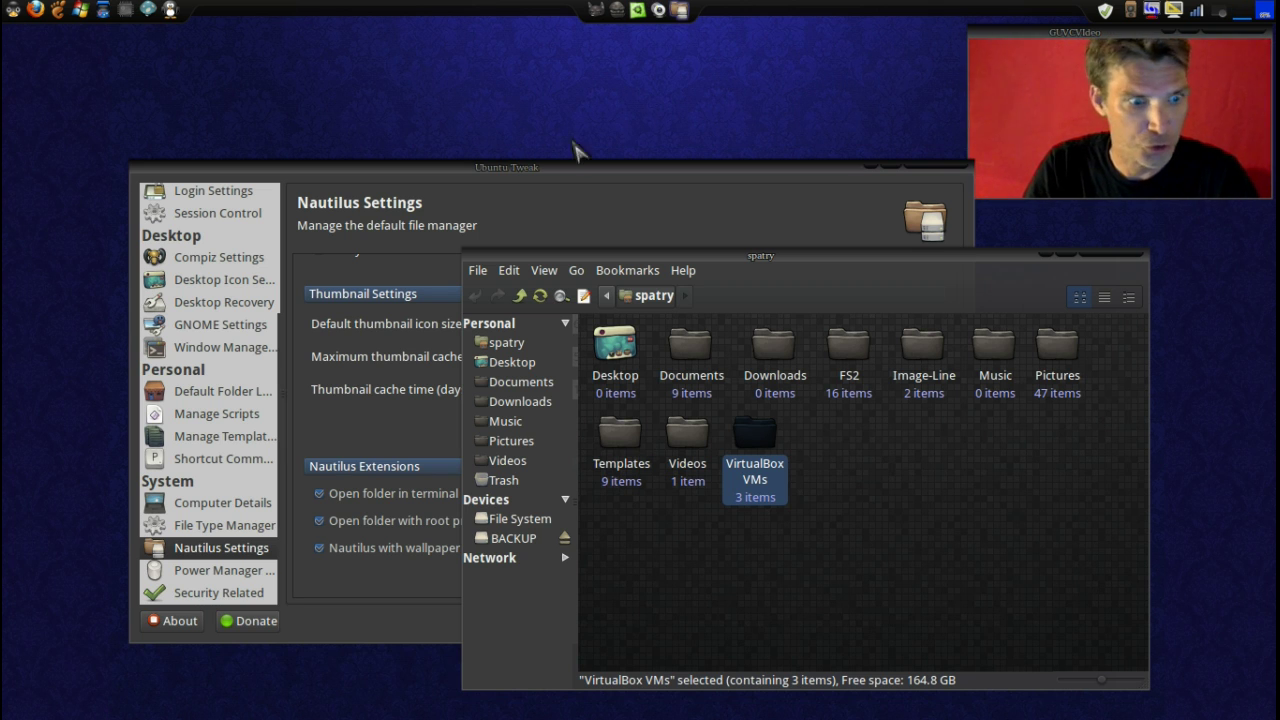
# Return to Ubuntu Tweak and review the Power Manager Settings and Security Related pages.
pyautogui.click(450, 170)
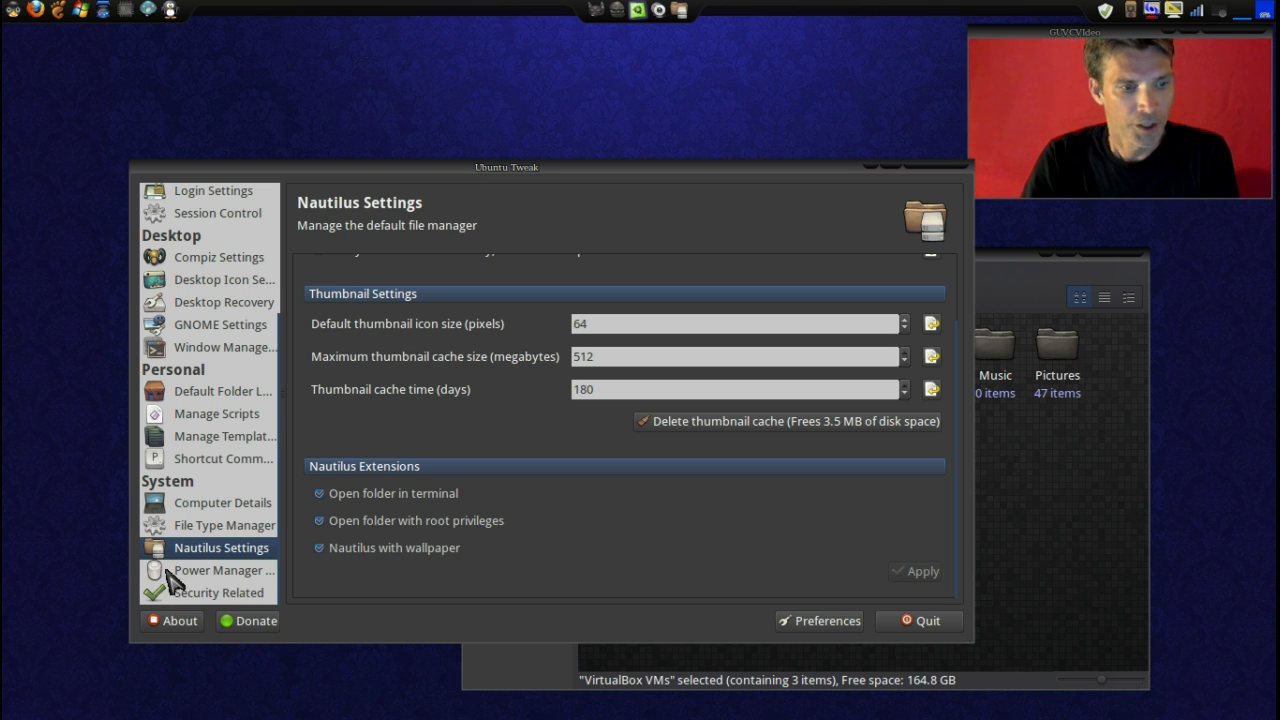
pyautogui.click(177, 572)
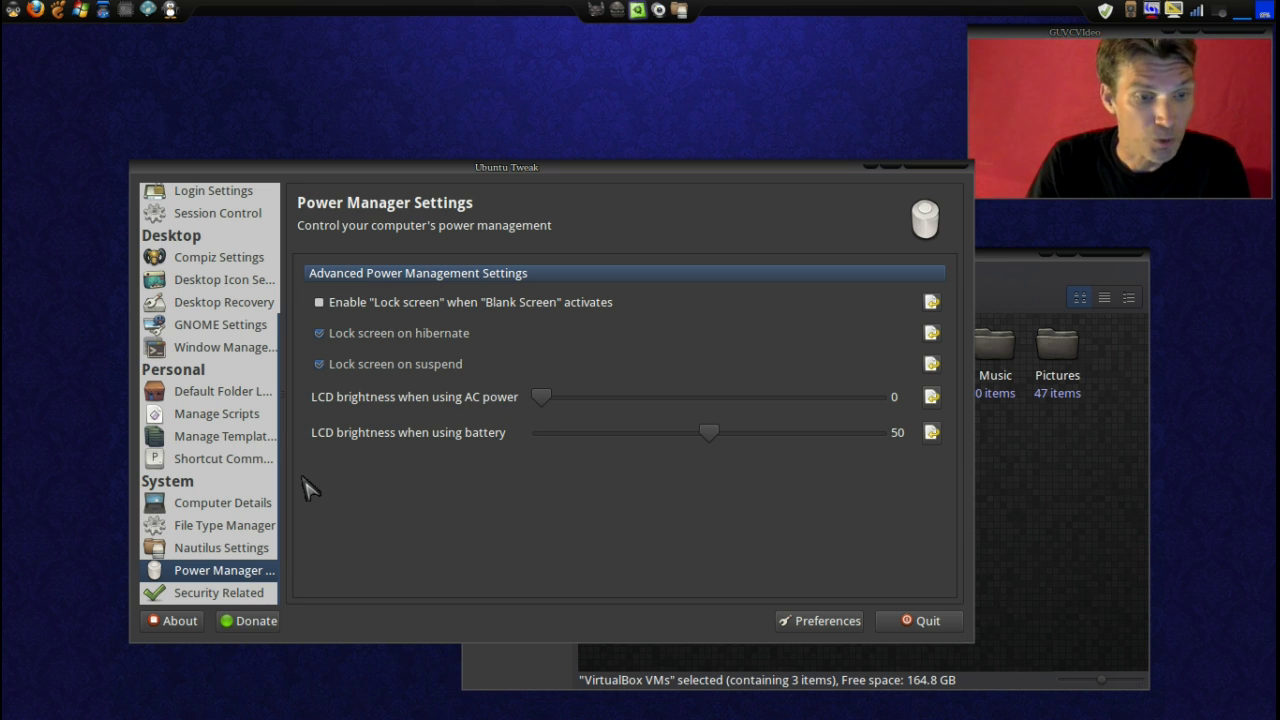
pyautogui.click(252, 597)
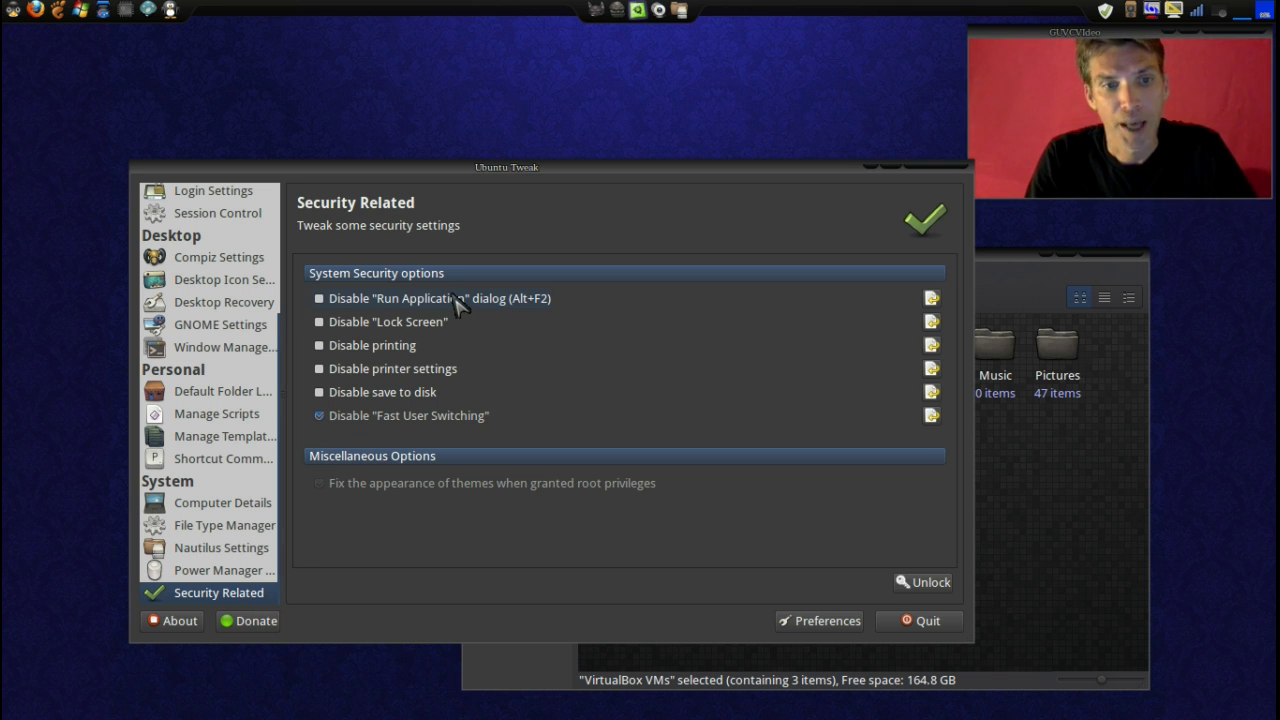
# Turn on the security option that disables the "Run Application" dialog (Alt+F2), and check the main menu's search field.
pyautogui.click(319, 299)
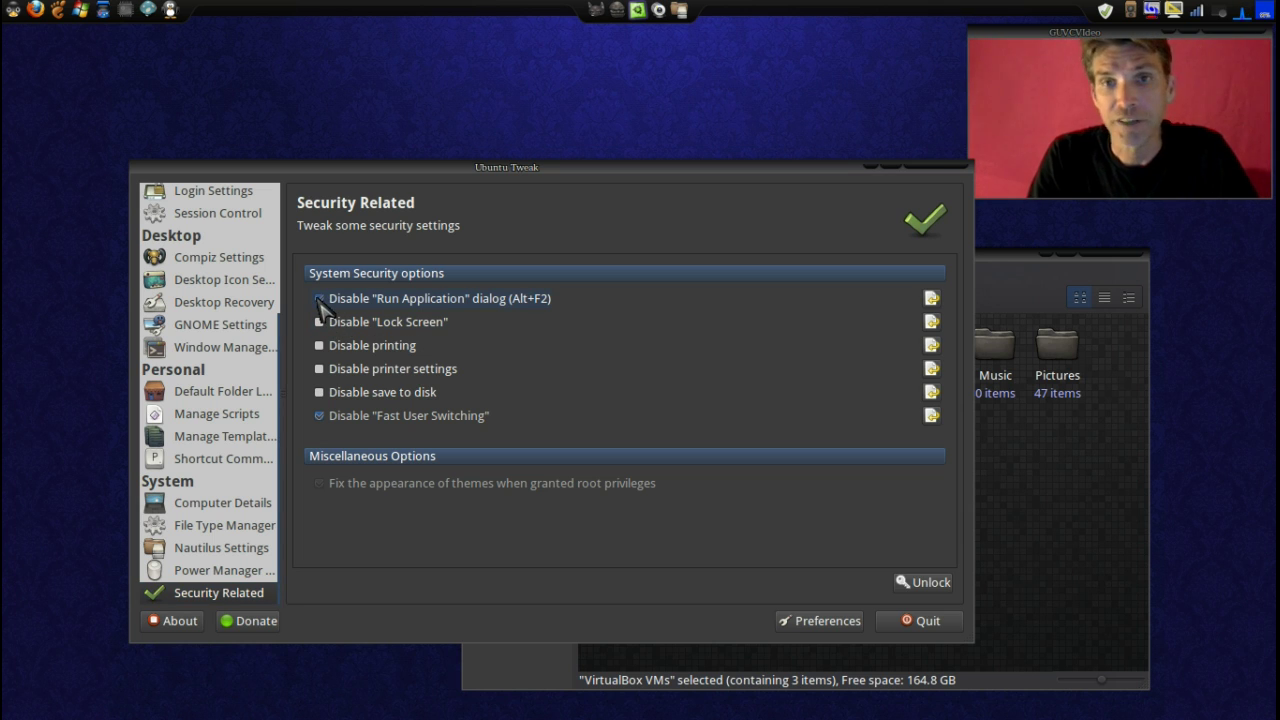
pyautogui.click(14, 12)
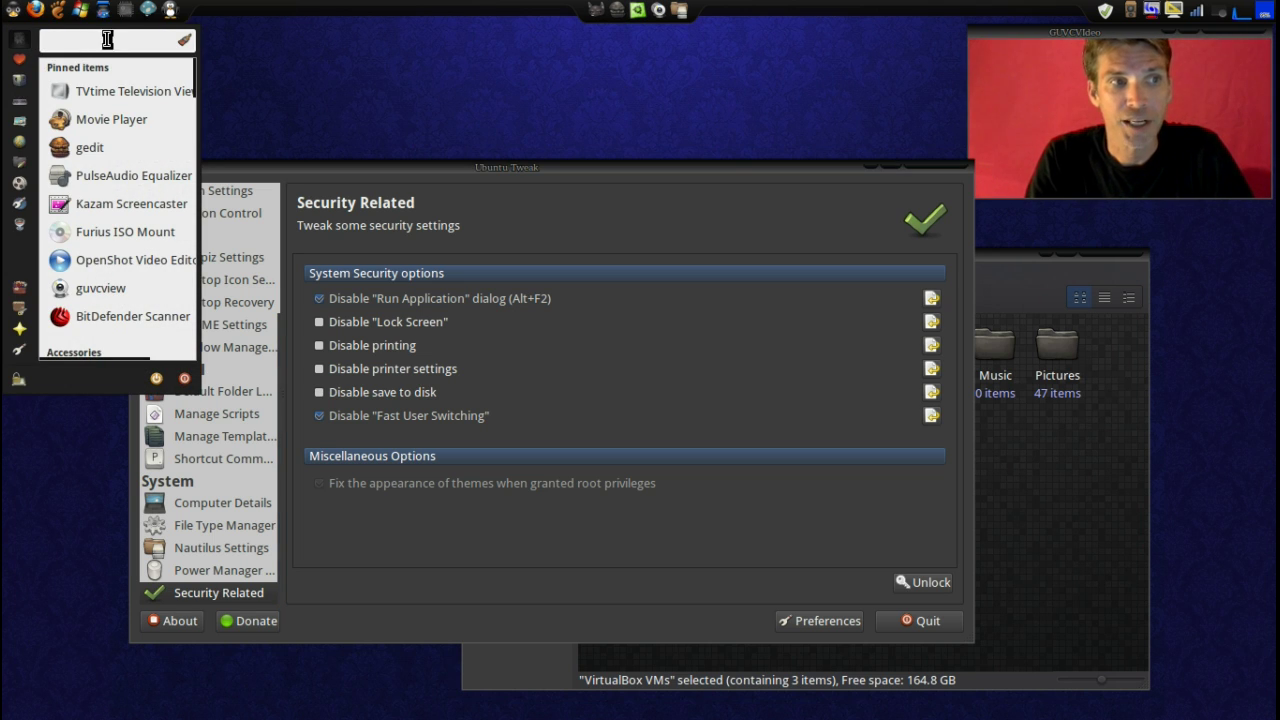
pyautogui.click(590, 182)
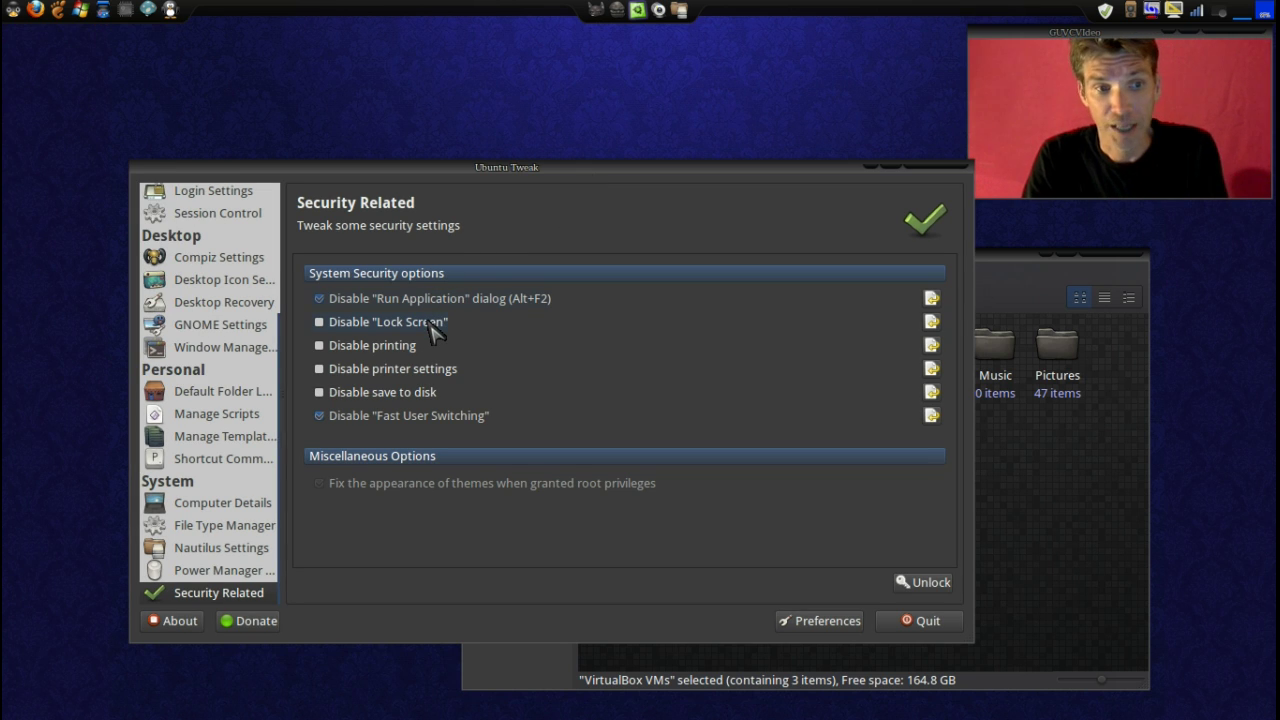